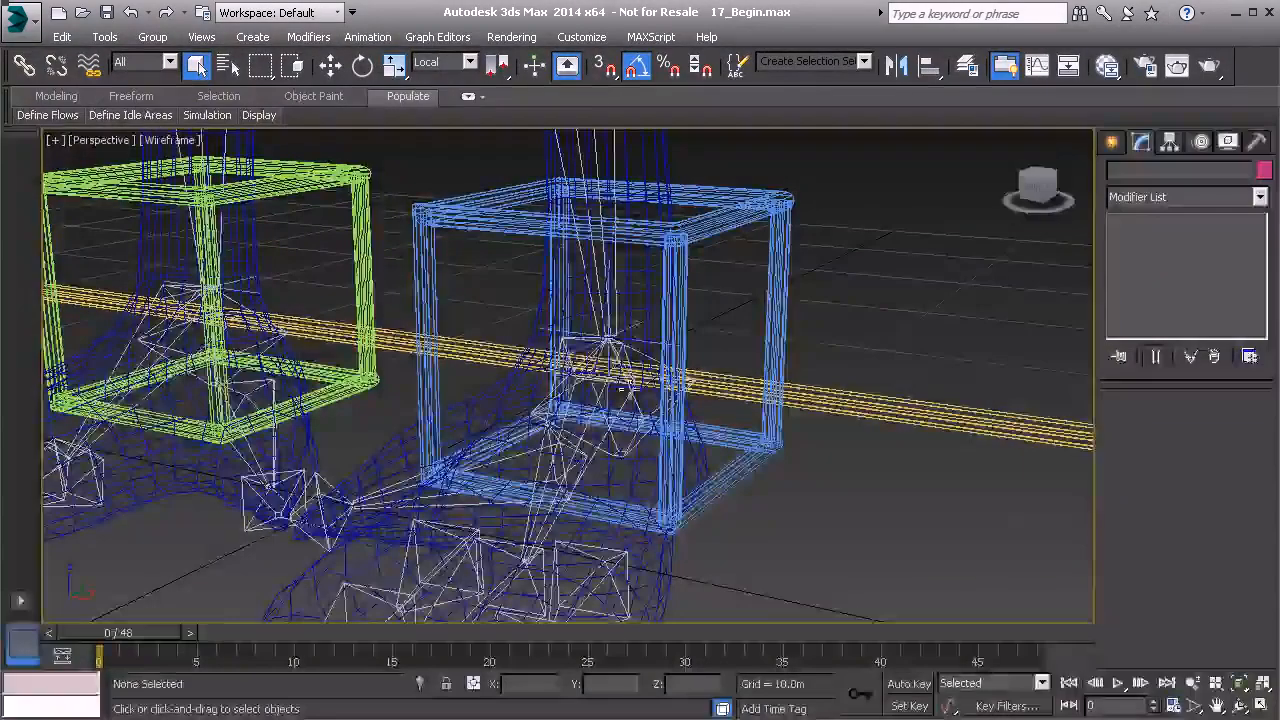
- Examine the left foot's bone chain and the box-shaped leg control around the ankle
alt+middle_drag(525, 433, 457, 455)
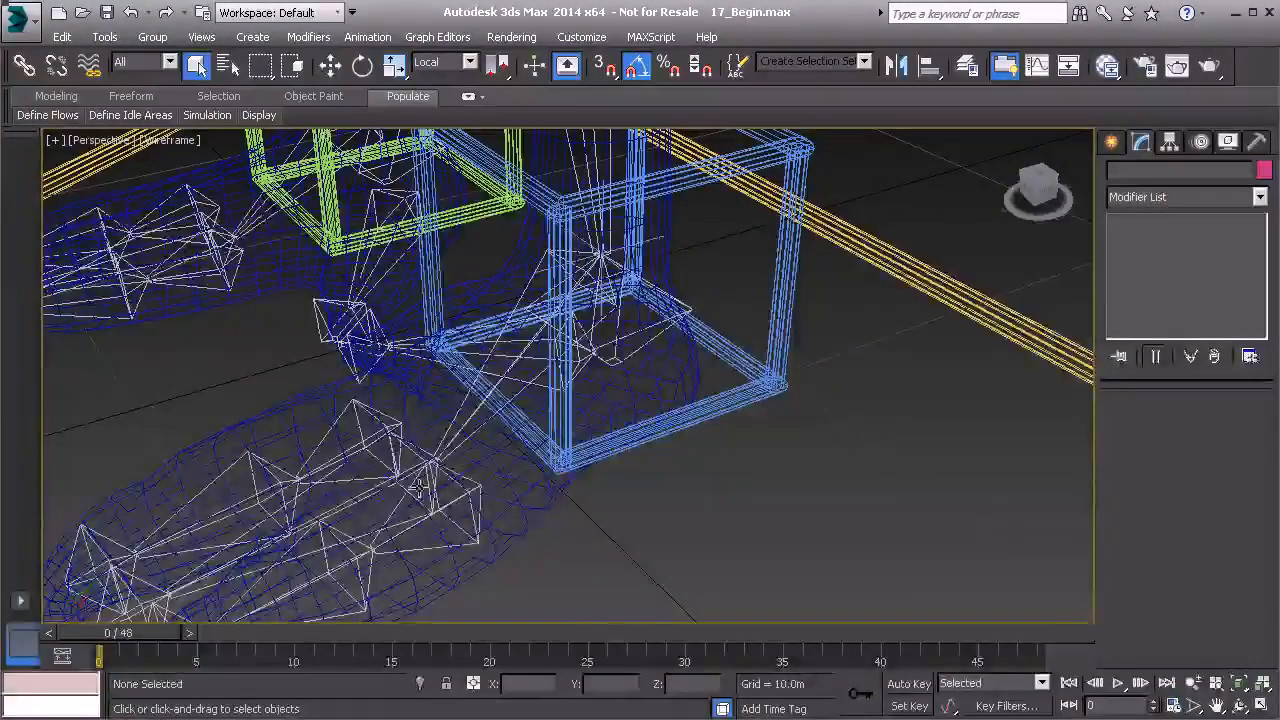
alt+middle_drag(434, 425, 365, 505)
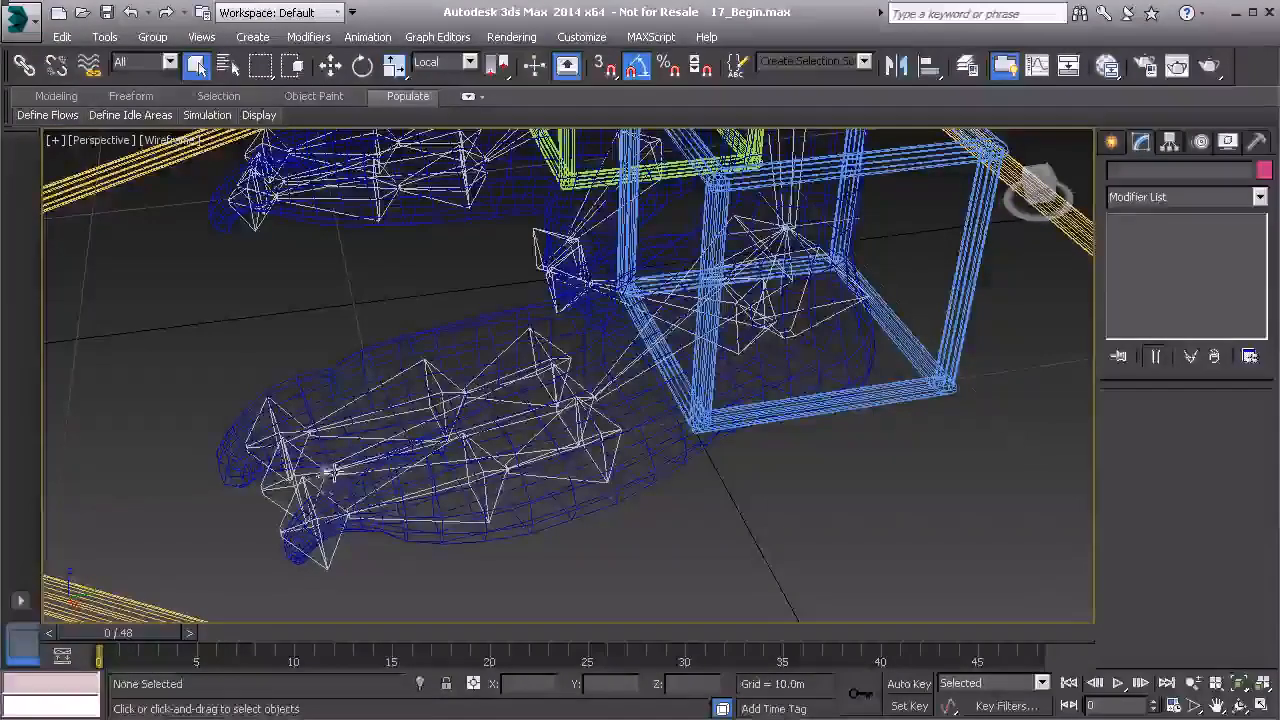
middle_drag(405, 416, 341, 460)
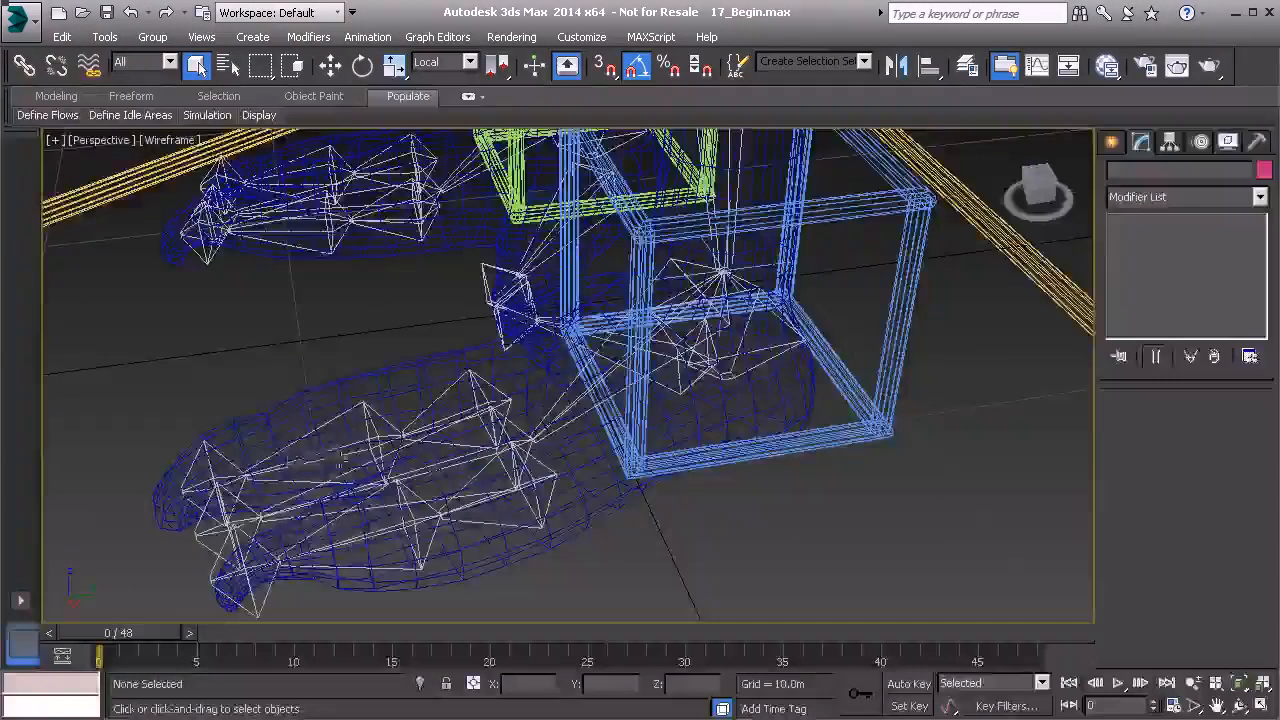
alt+middle_drag(815, 393, 703, 468)
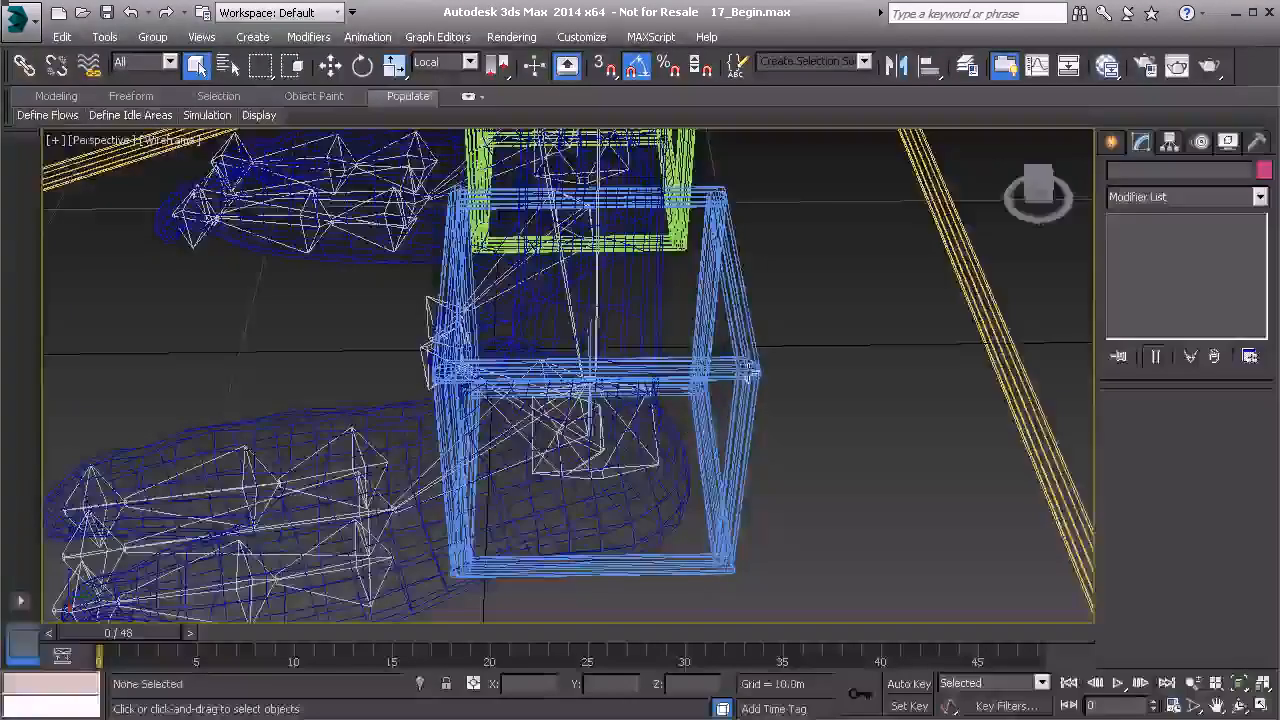
click(748, 367)
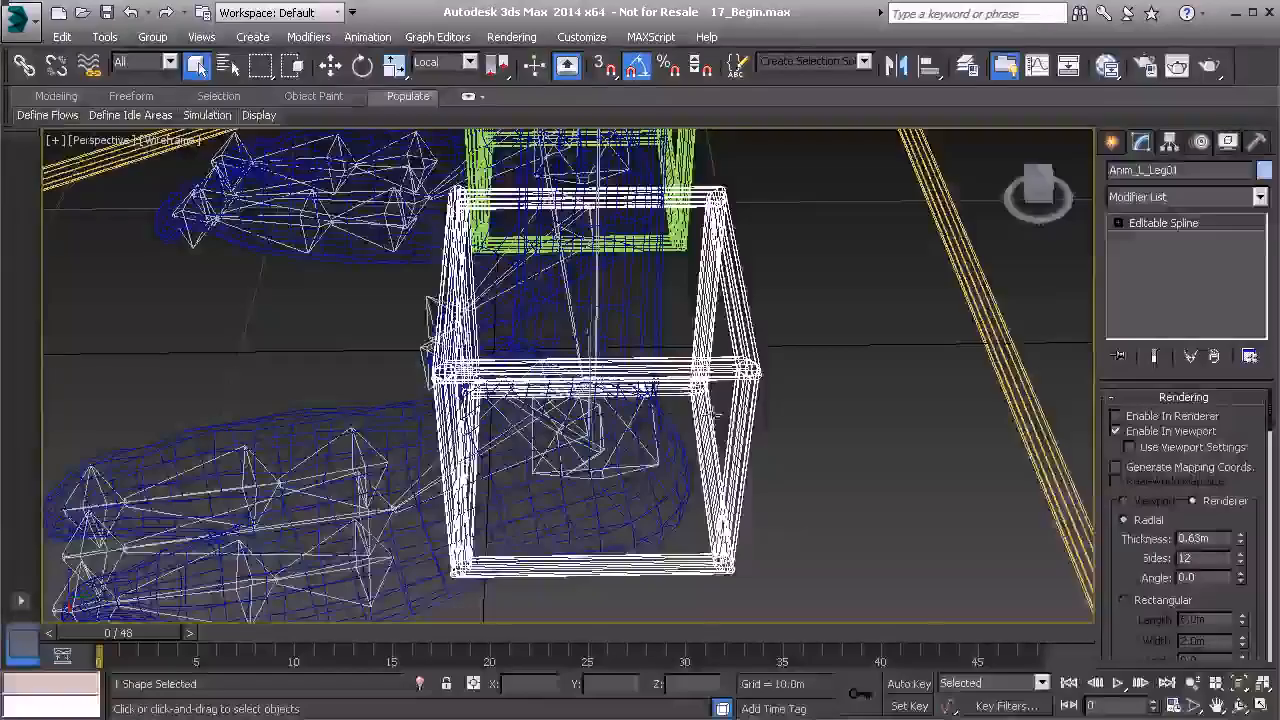
click(803, 434)
alt+middle_drag(590, 448, 562, 472)
- Create a Point helper beside the left foot and align it to the pivot at the left ankle
click(1112, 142)
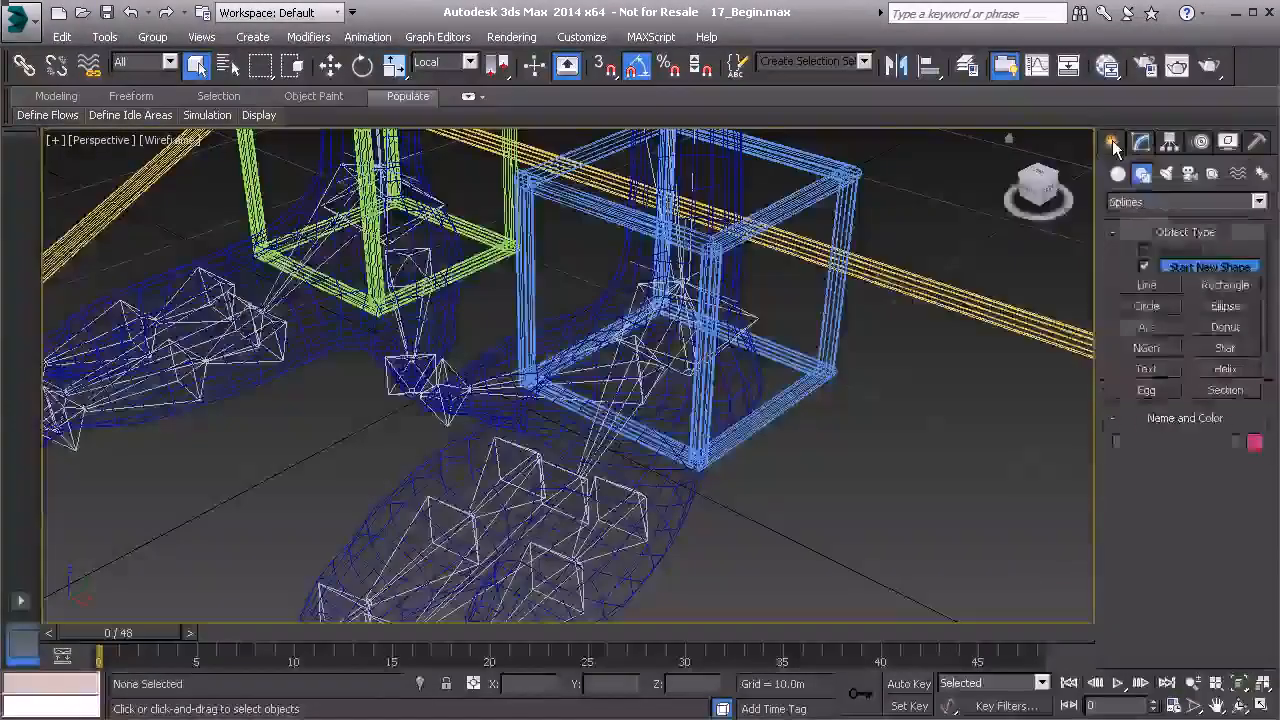
click(1213, 174)
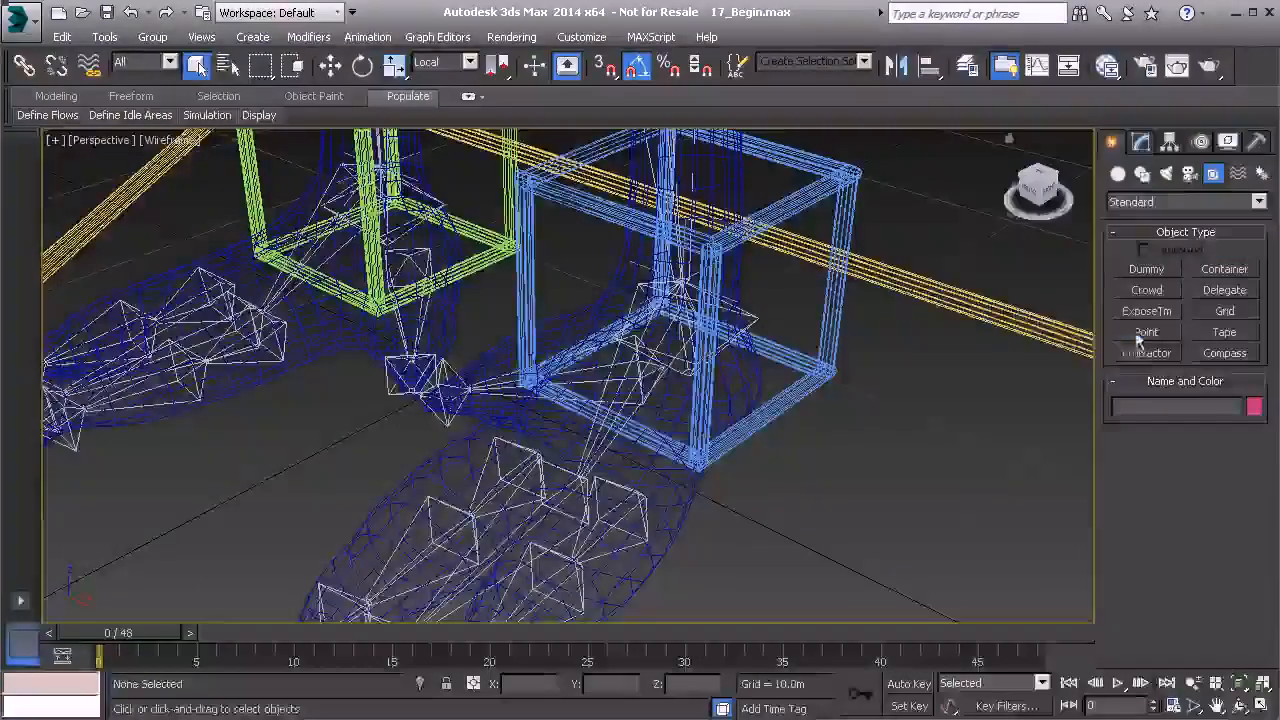
click(1146, 332)
click(782, 529)
right_click(938, 463)
middle_drag(825, 449, 802, 460)
key(alt+a)
mouse_move(728, 394)
middle_down()
mouse_move(685, 454)
mouse_move(728, 410)
middle_up()
scroll(728, 410, up, 3)
key(w)
- Clone the ankle point helper as a copy and align it to the pivot position and orientation of Bn_L_Ankle01
middle_drag(466, 368, 629, 312)
alt+middle_drag(629, 312, 550, 325)
middle_drag(590, 427, 639, 352)
key(ctrl+v)
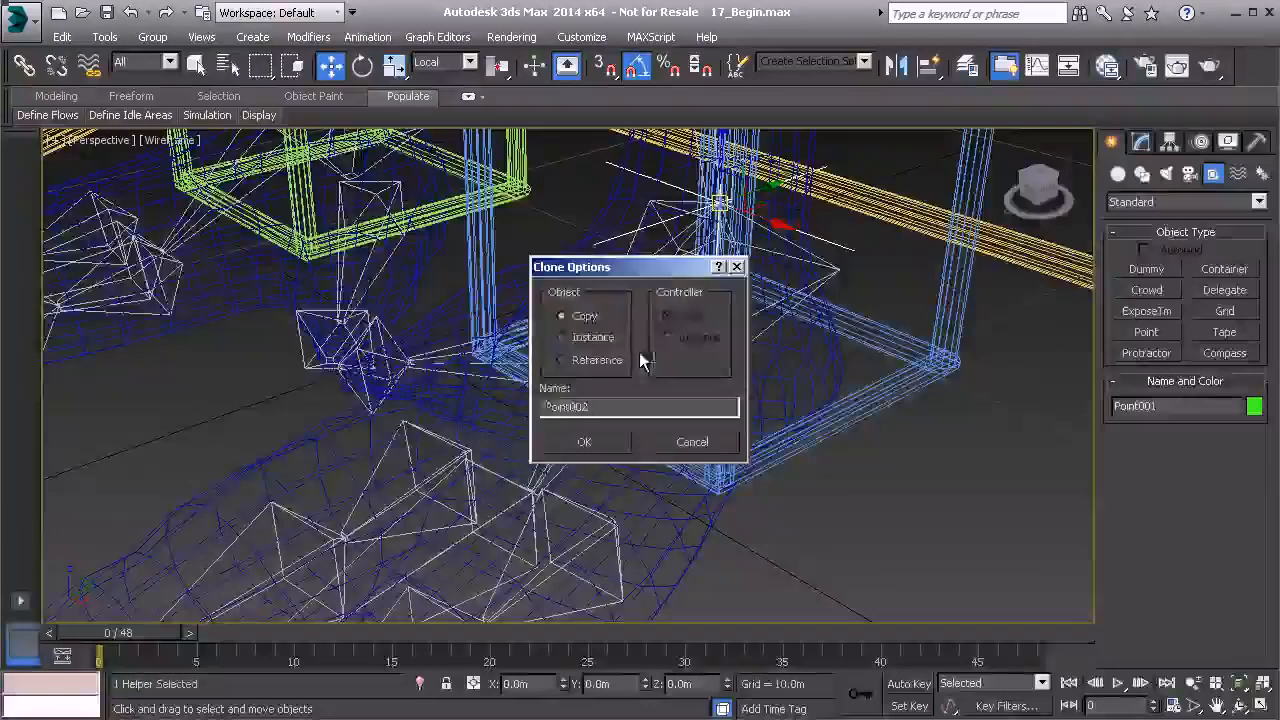
click(584, 442)
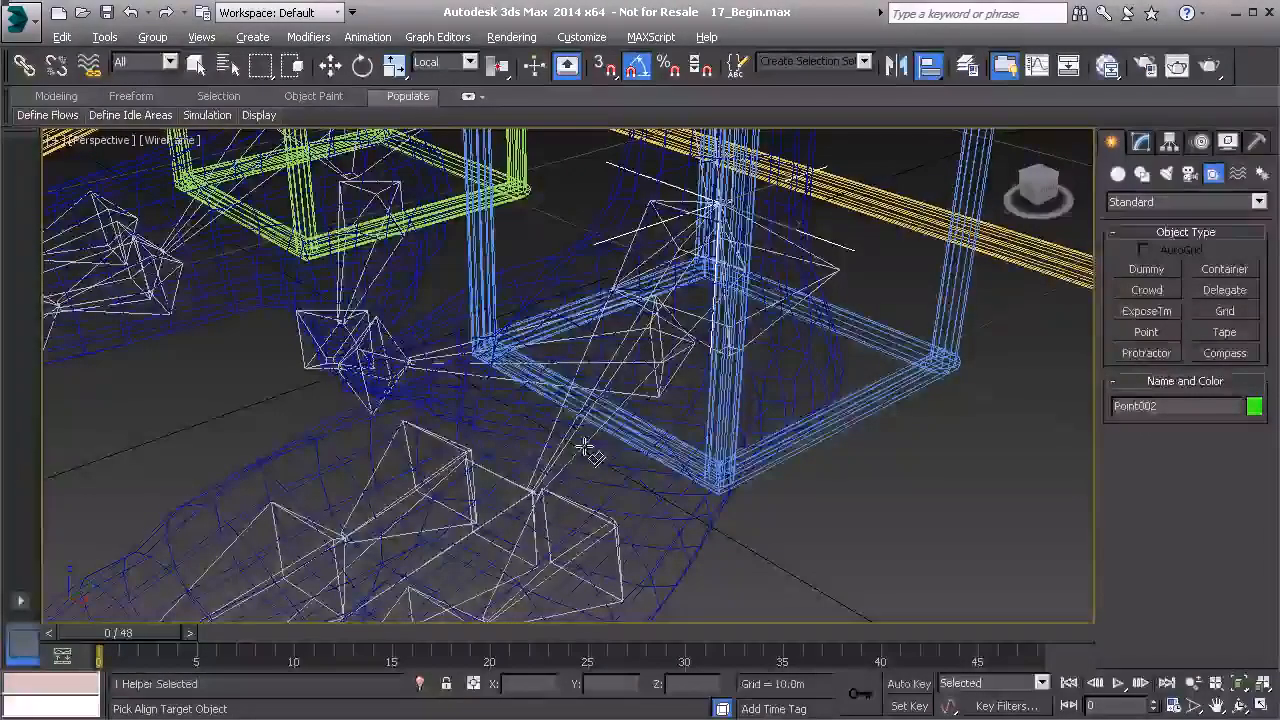
click(585, 447)
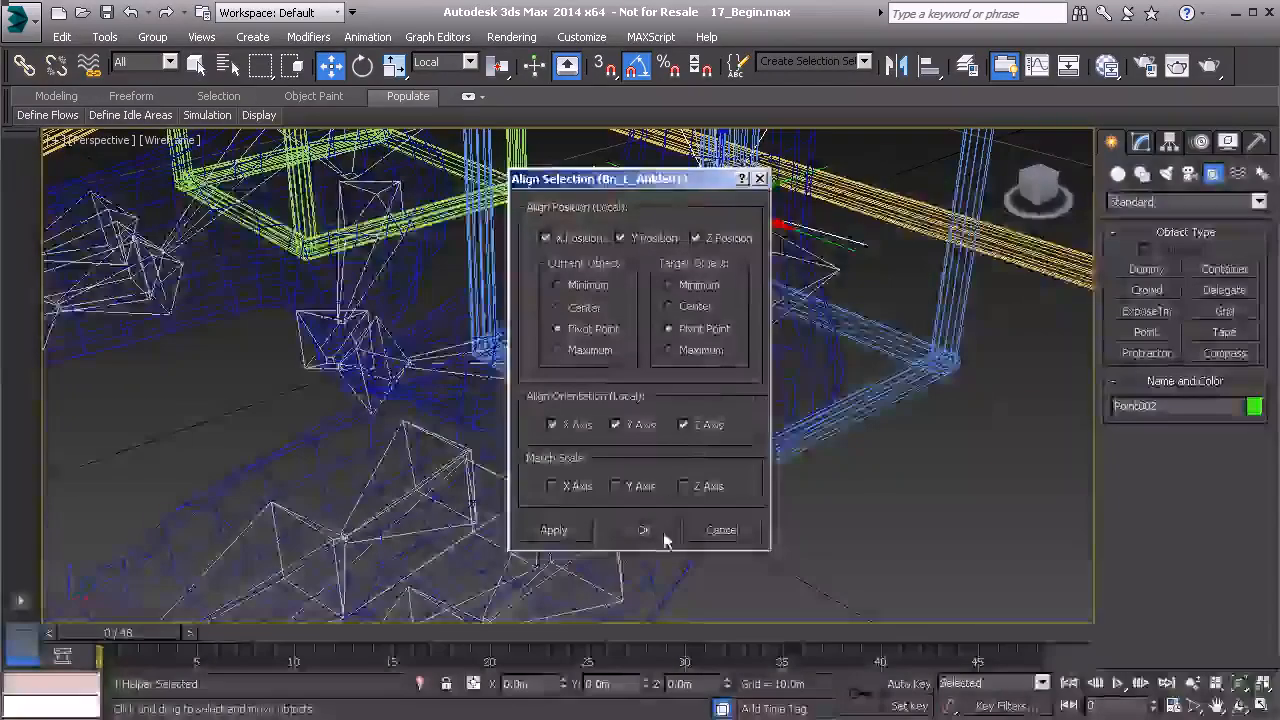
click(660, 532)
- Align the copied point helper to the bone pivot at the ball of the left foot
middle_drag(681, 400, 612, 396)
key(alt+a)
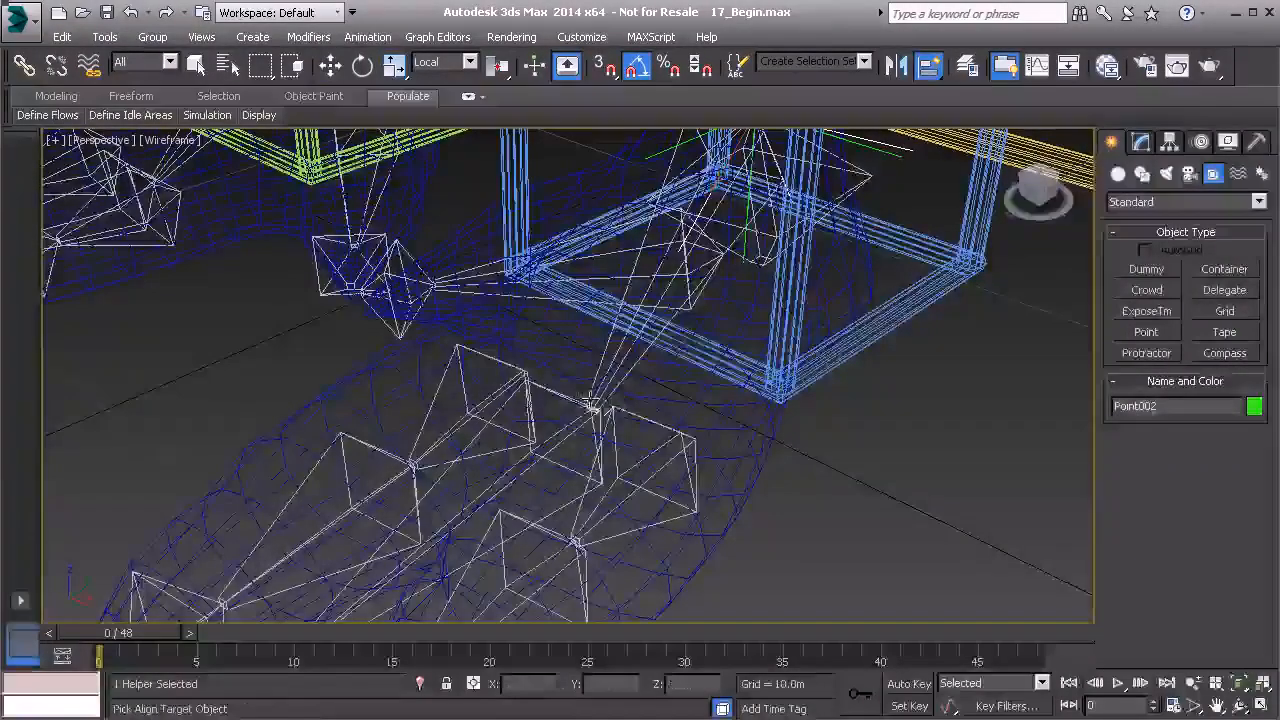
click(564, 397)
mouse_move(657, 448)
alt+middle_down()
mouse_move(590, 450)
mouse_move(650, 440)
alt+middle_up()
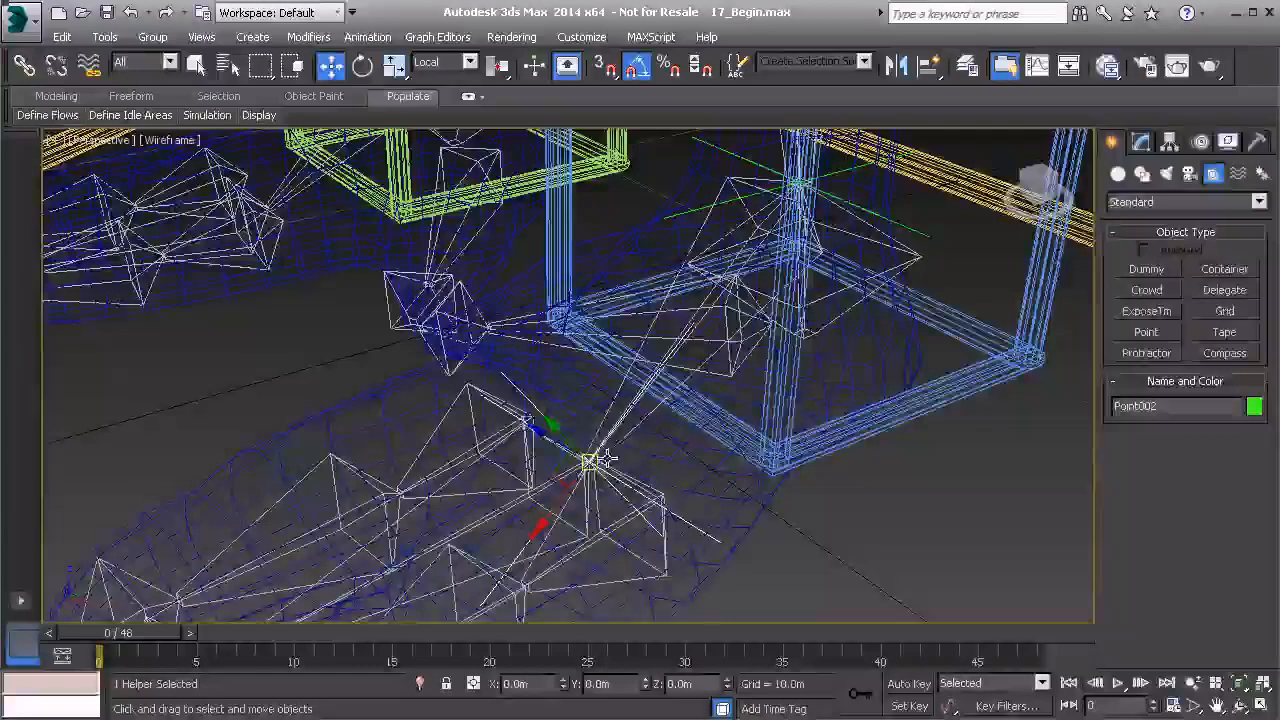
- Clone the ball point helper as a copy and align it to the pivot position and orientation of Bn_L_Foot01
alt+middle_drag(617, 466, 810, 394)
alt+middle_drag(810, 394, 702, 423)
key(ctrl+v)
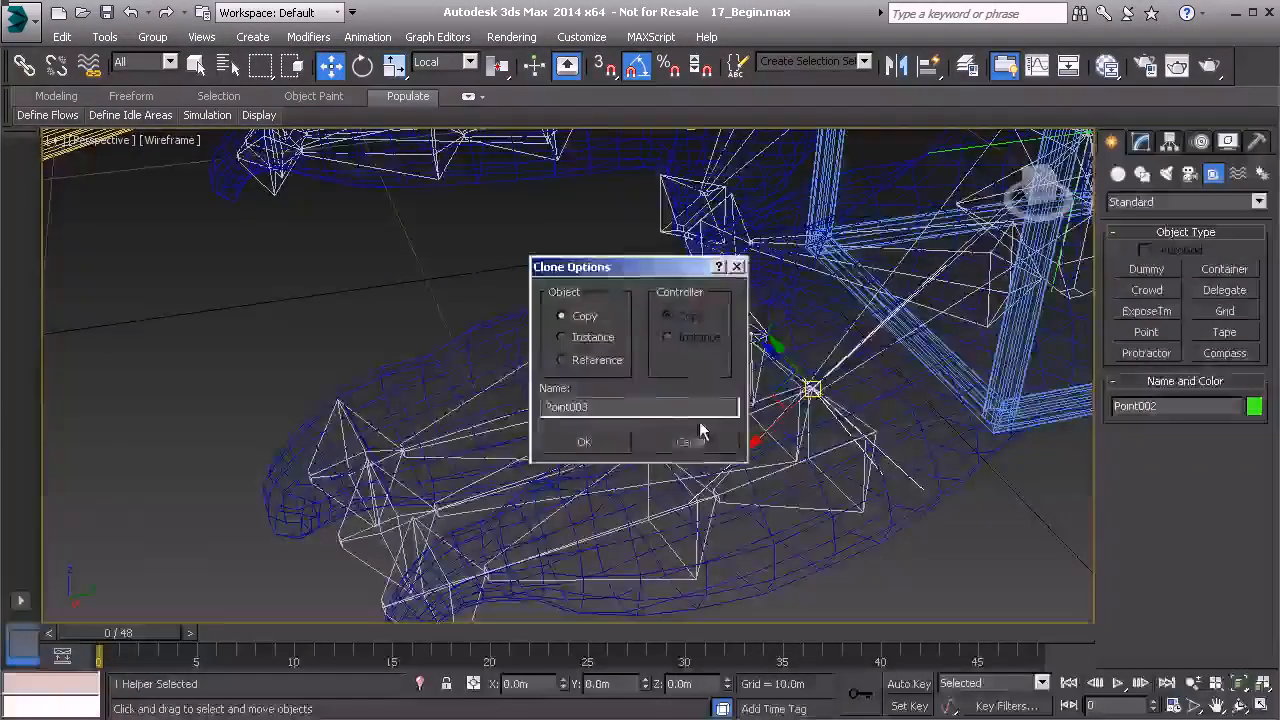
click(596, 442)
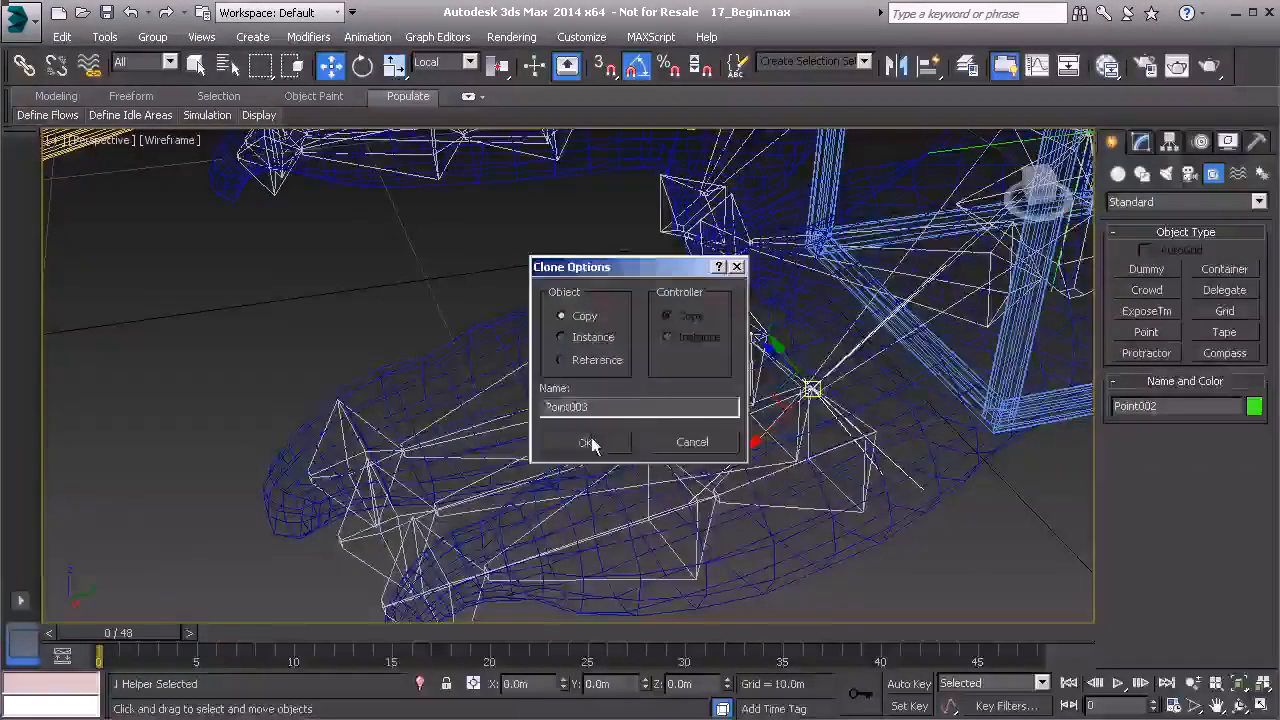
middle_drag(530, 472, 504, 451)
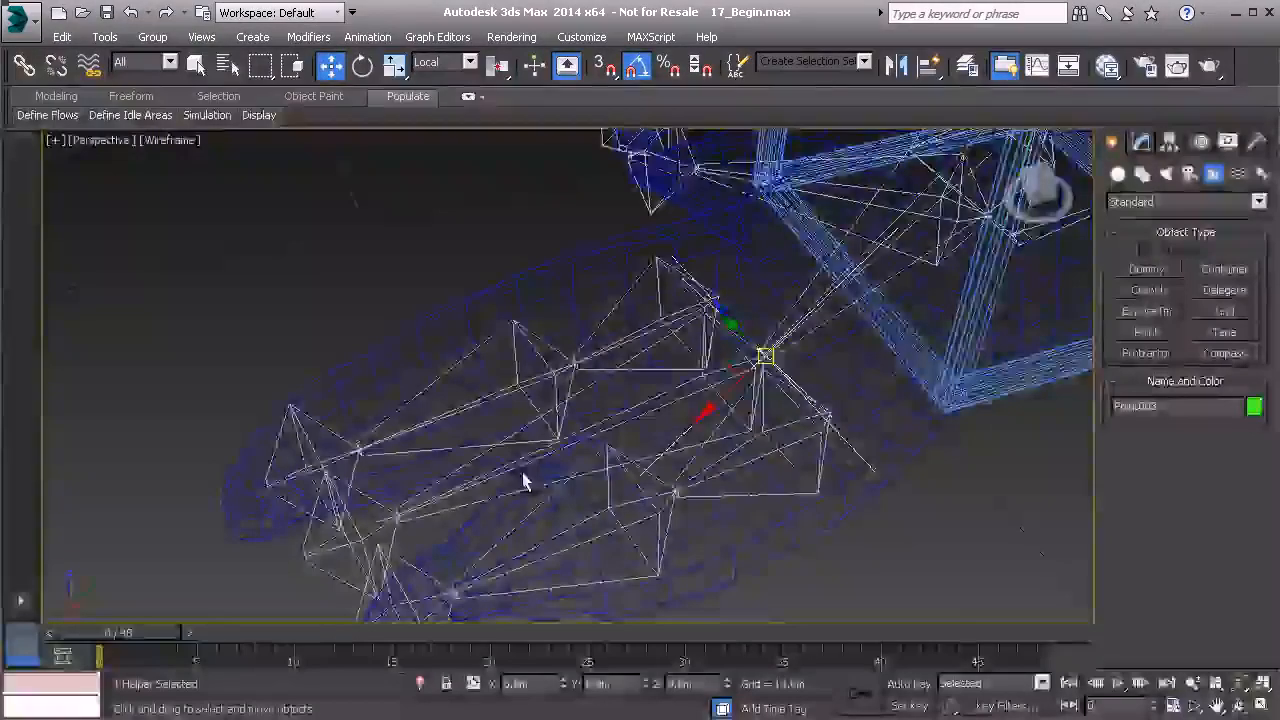
key(alt+a)
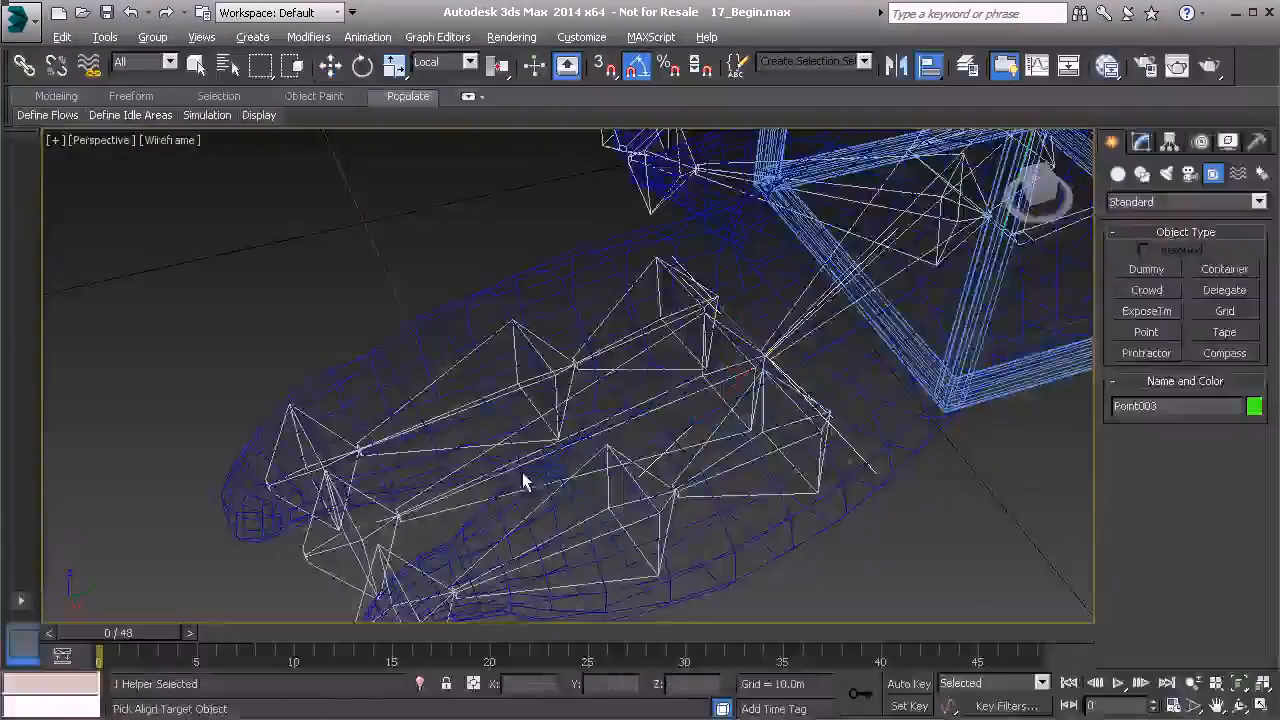
click(455, 498)
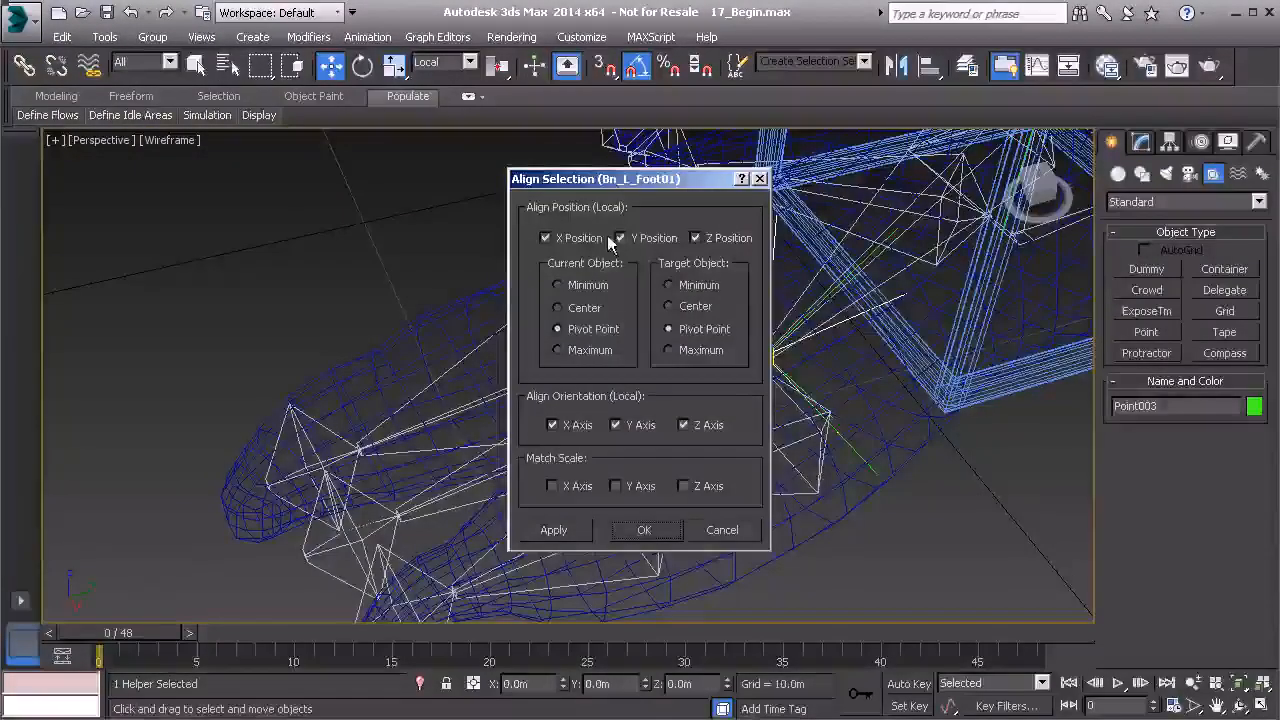
click(642, 534)
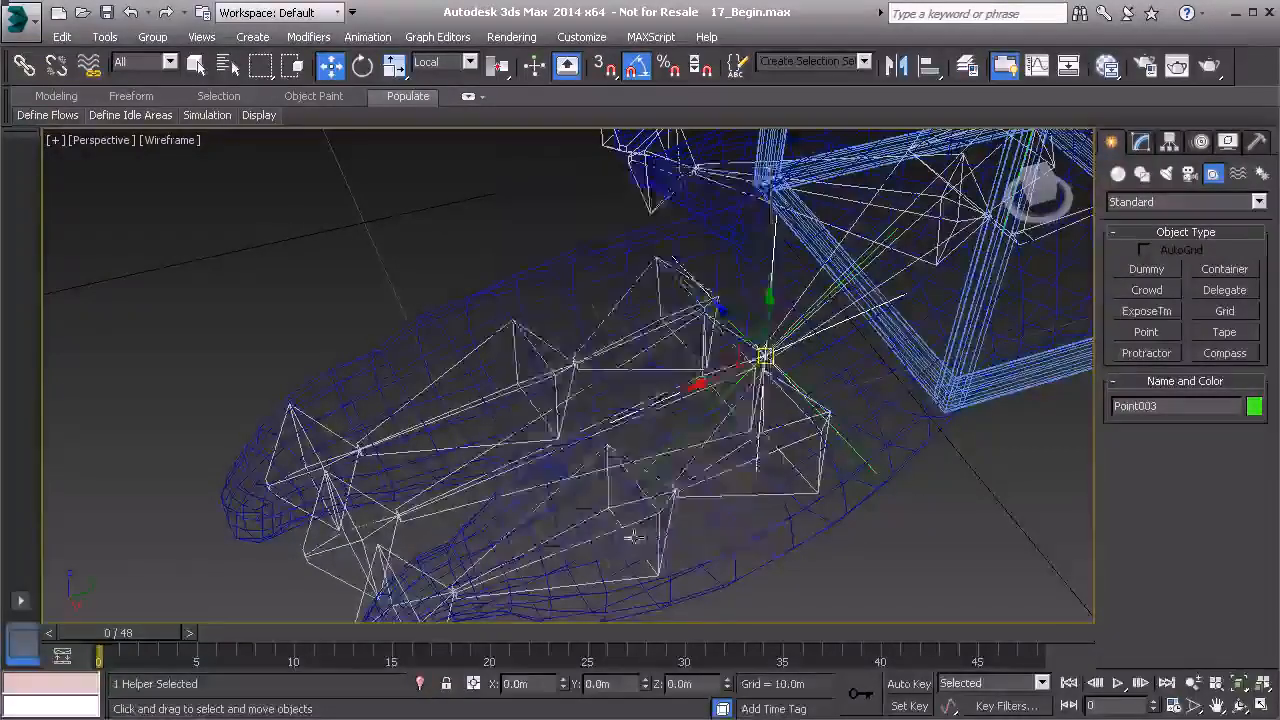
- Realign the newest point helper to the bone pivot at the toe end of the left foot
middle_drag(473, 587, 555, 517)
key(alt+a)
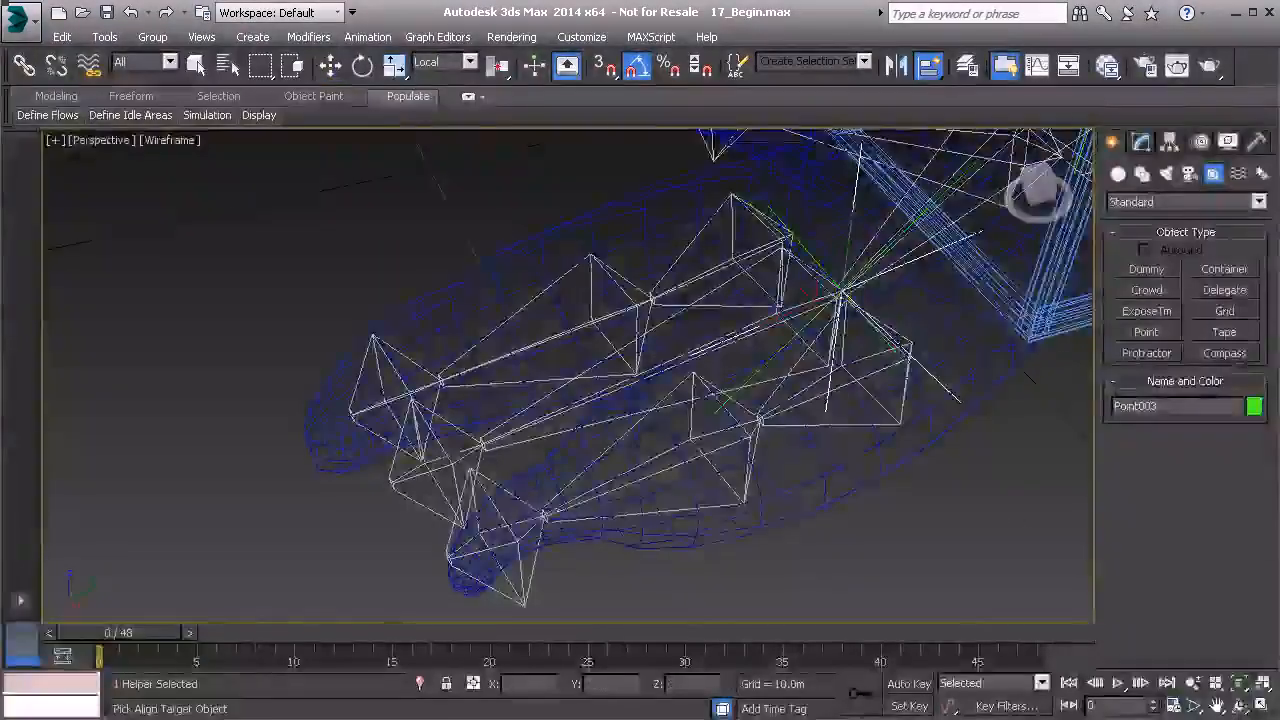
click(455, 467)
middle_drag(696, 400, 757, 400)
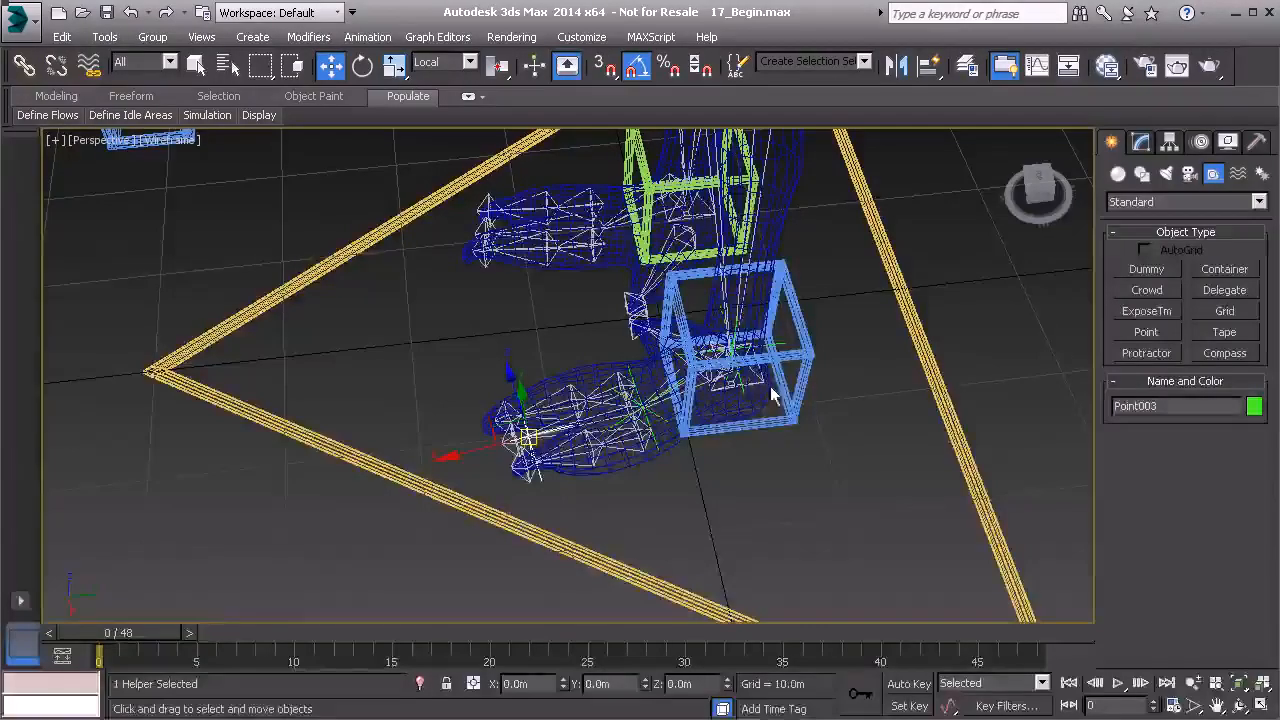
- Clone the toe point helper as a copy and move the copy along its local X axis back to the heel
key(ctrl+v)
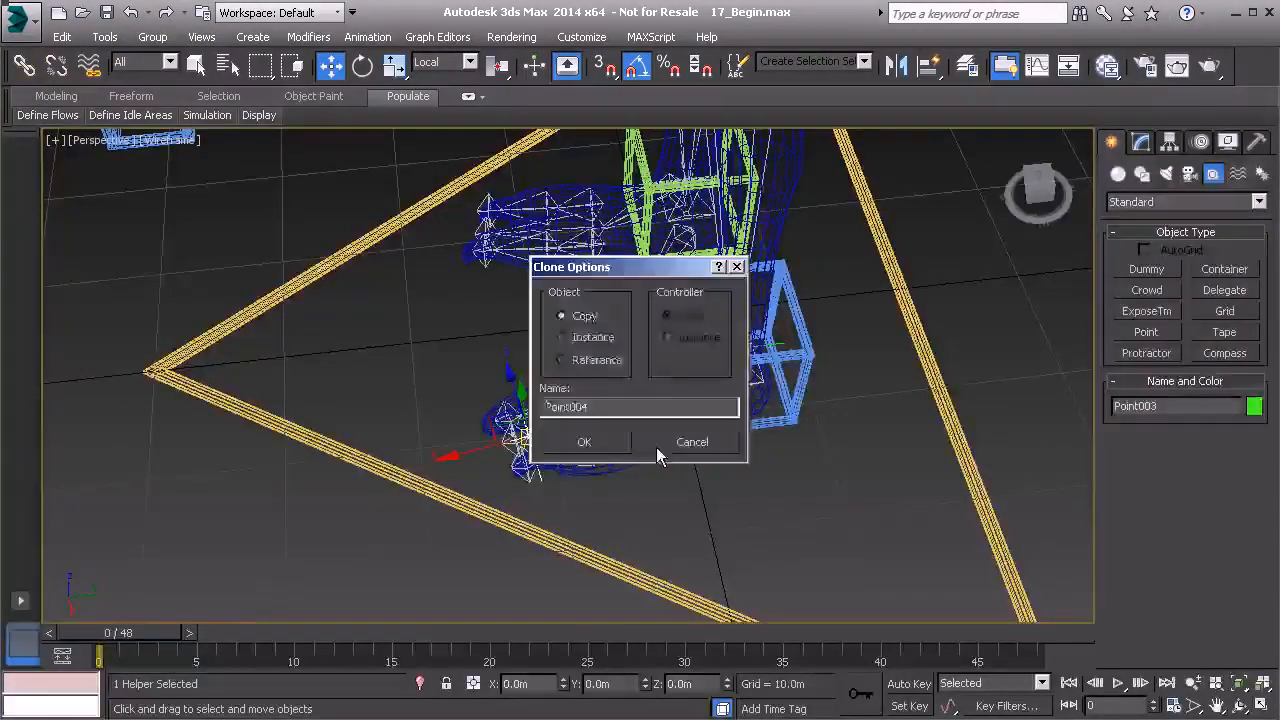
click(590, 442)
scroll(594, 442, up, 5)
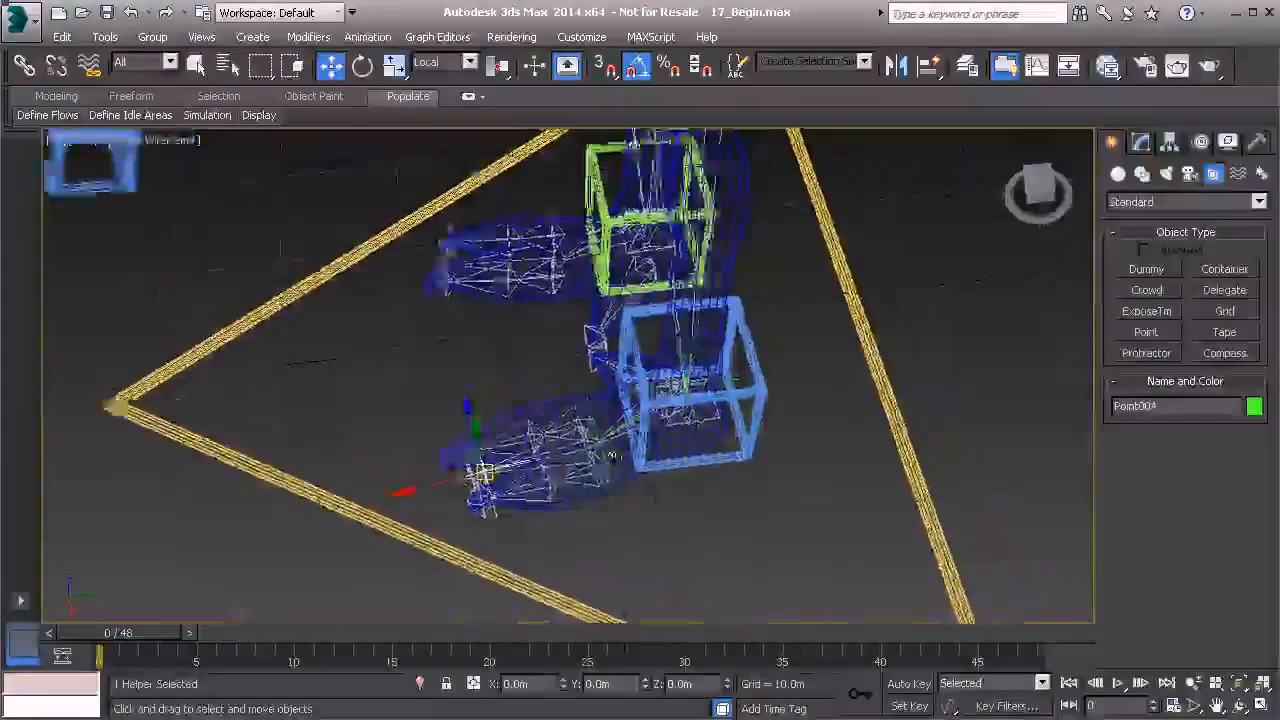
scroll(590, 441, up, 1)
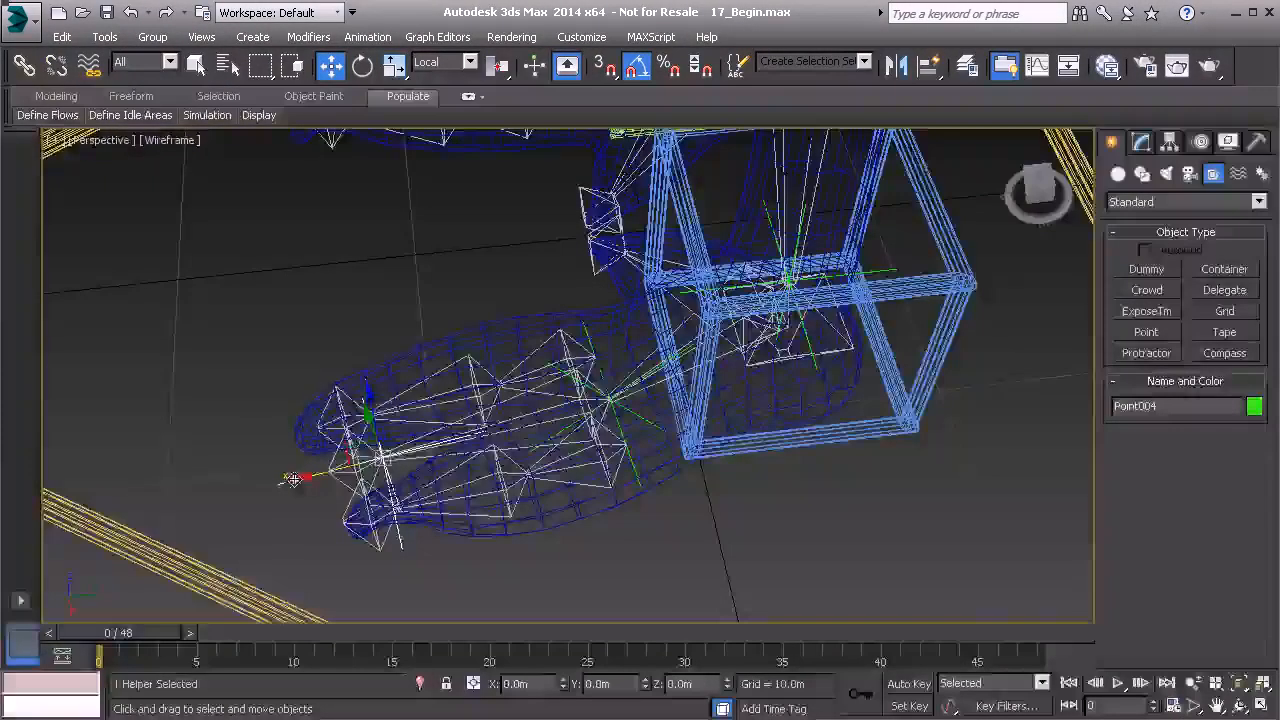
drag(392, 477, 588, 437)
- Using shaded display, nudge the heel point helper about 0.12 m along local X toward the heel surface, and return to wireframe
alt+middle_drag(750, 408, 674, 391)
key(F3)
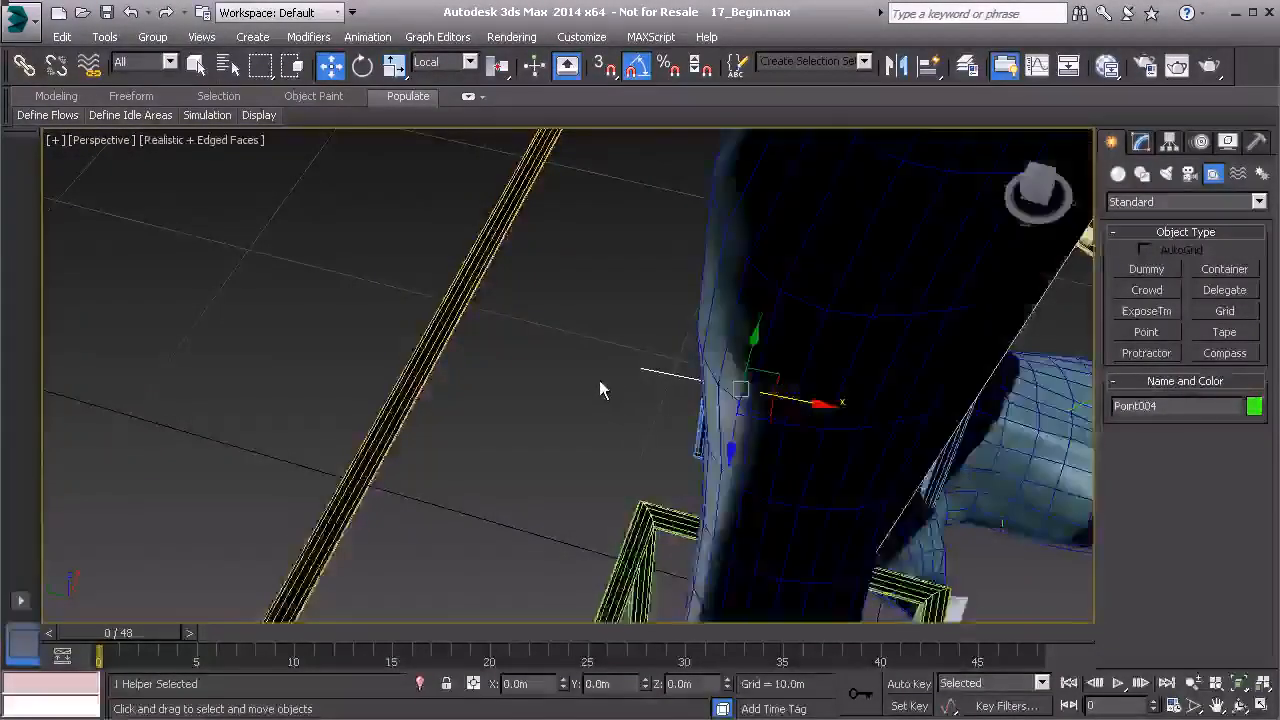
mouse_move(580, 400)
alt+middle_down()
mouse_move(540, 443)
mouse_move(925, 404)
alt+middle_up()
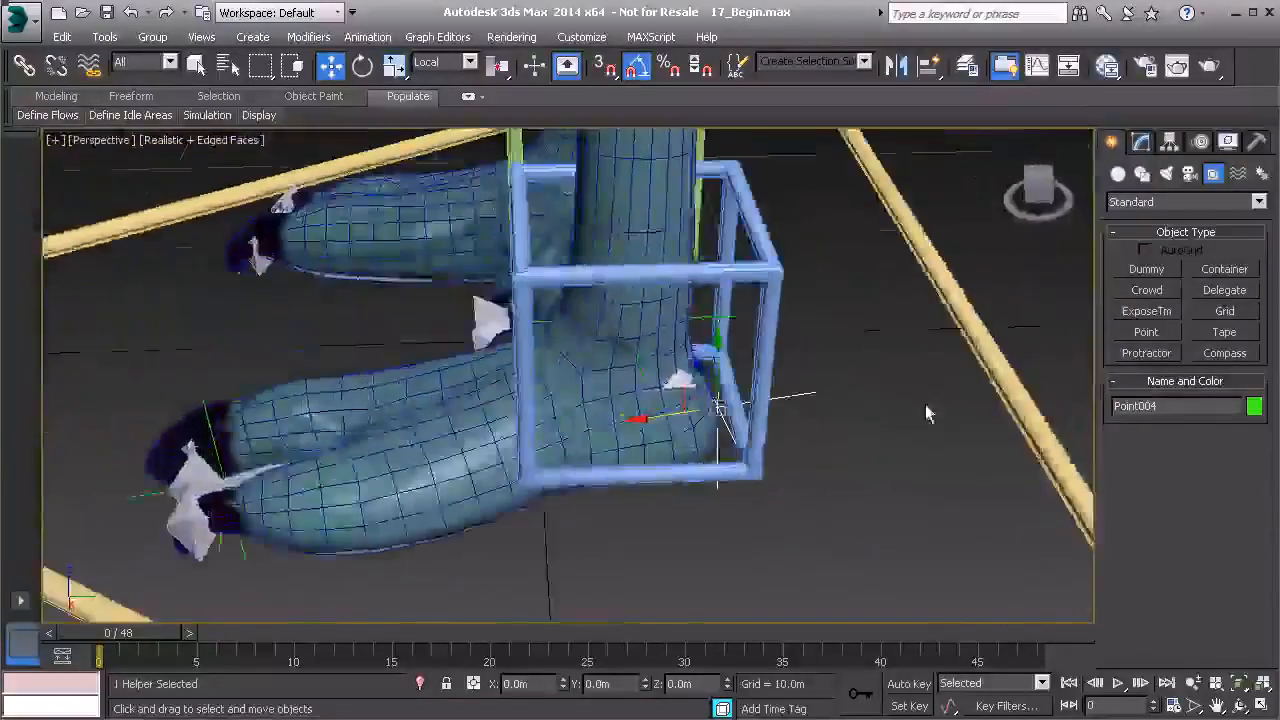
key(z)
alt+middle_drag(560, 385, 580, 391)
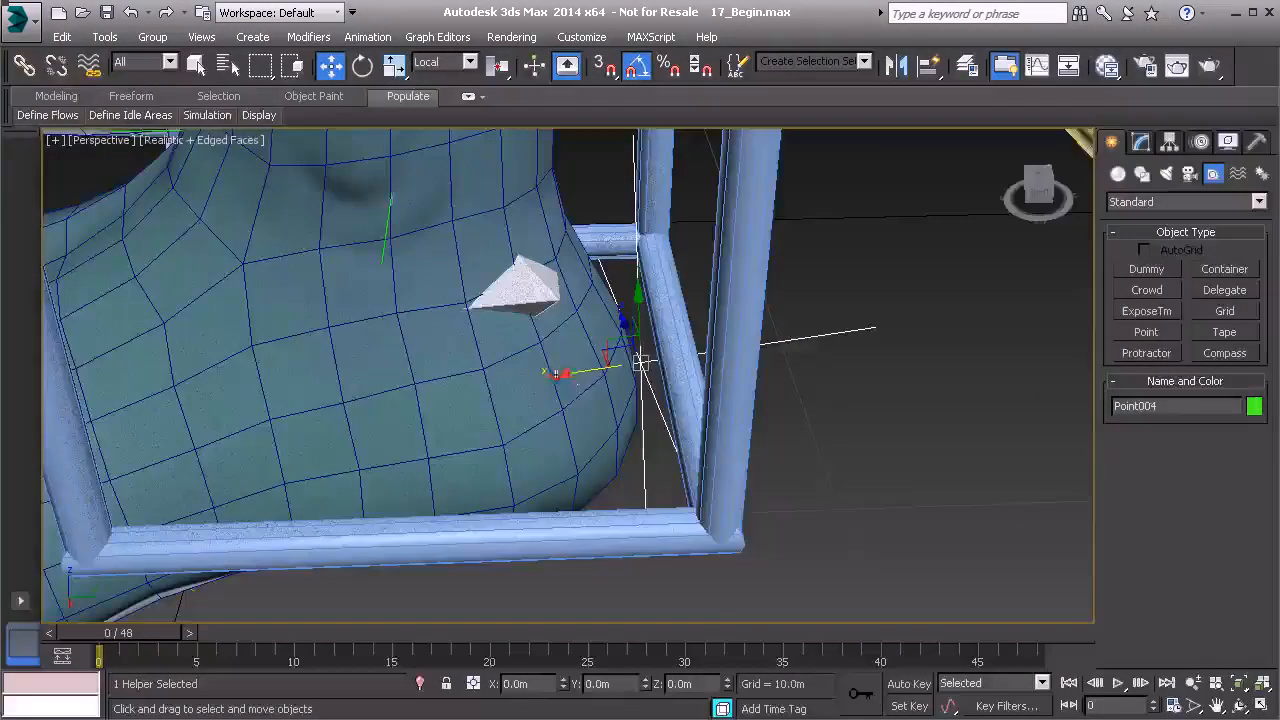
drag(557, 375, 551, 377)
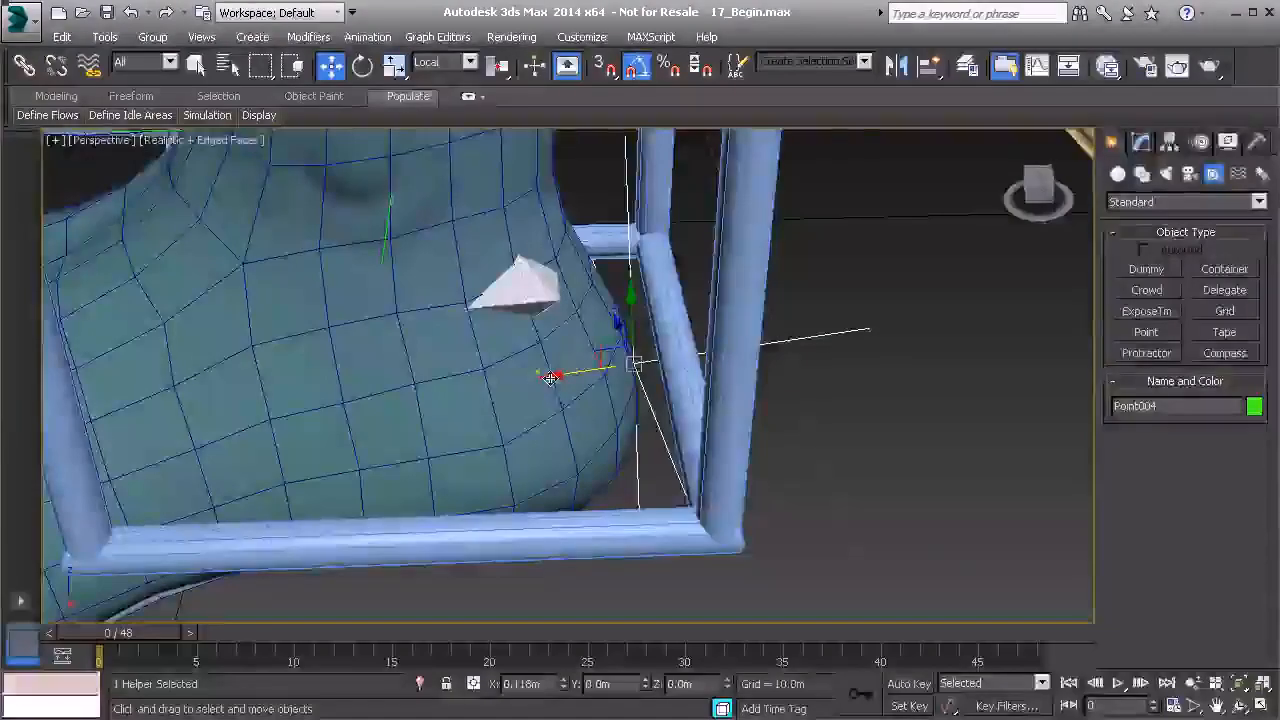
alt+middle_drag(762, 436, 766, 408)
scroll(677, 430, down, 7)
middle_drag(670, 427, 728, 452)
key(F3)
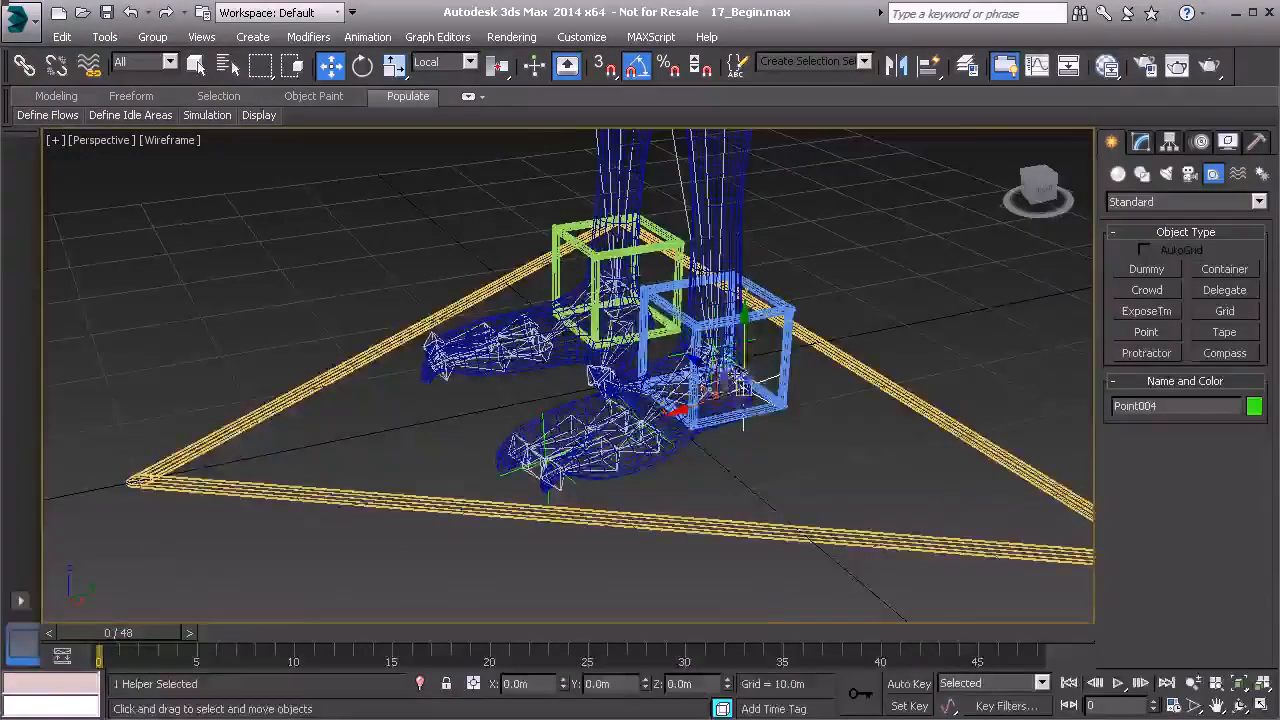
- Examine the placement of the ankle, ball, toe and heel point helpers on the left foot
scroll(727, 445, up, 6)
alt+middle_drag(698, 441, 683, 428)
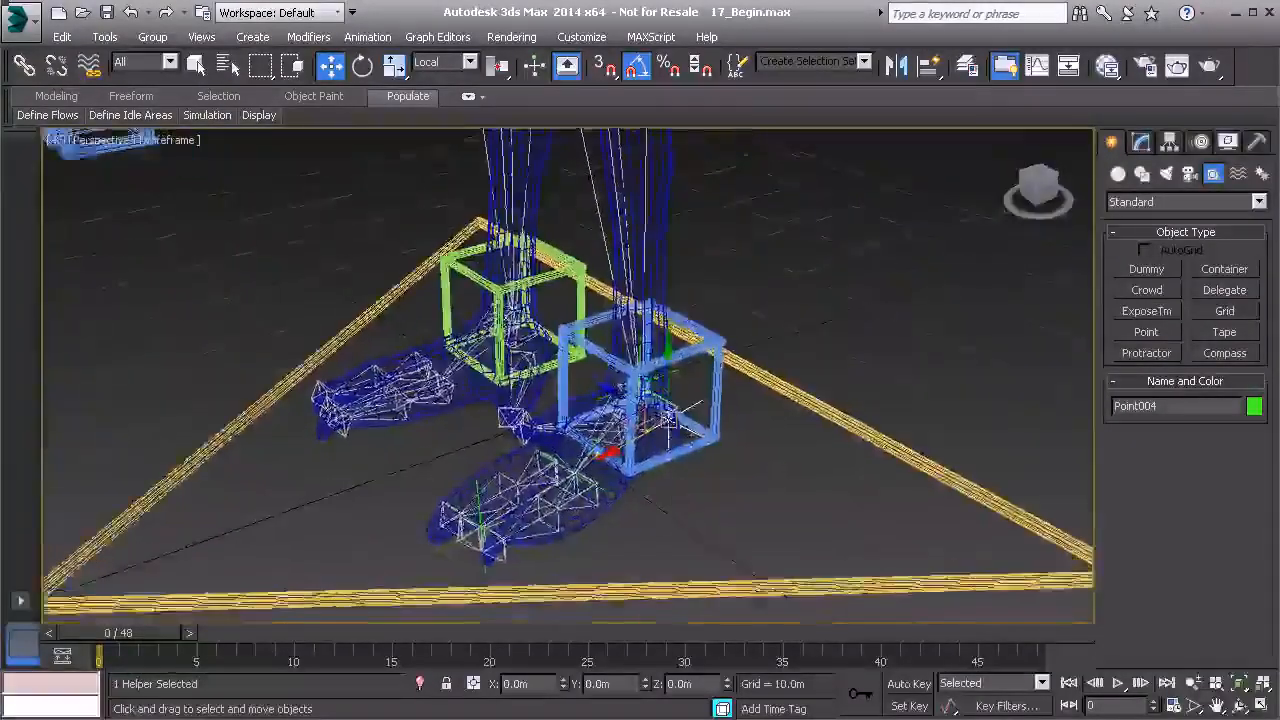
scroll(684, 428, up, 5)
middle_drag(664, 380, 745, 385)
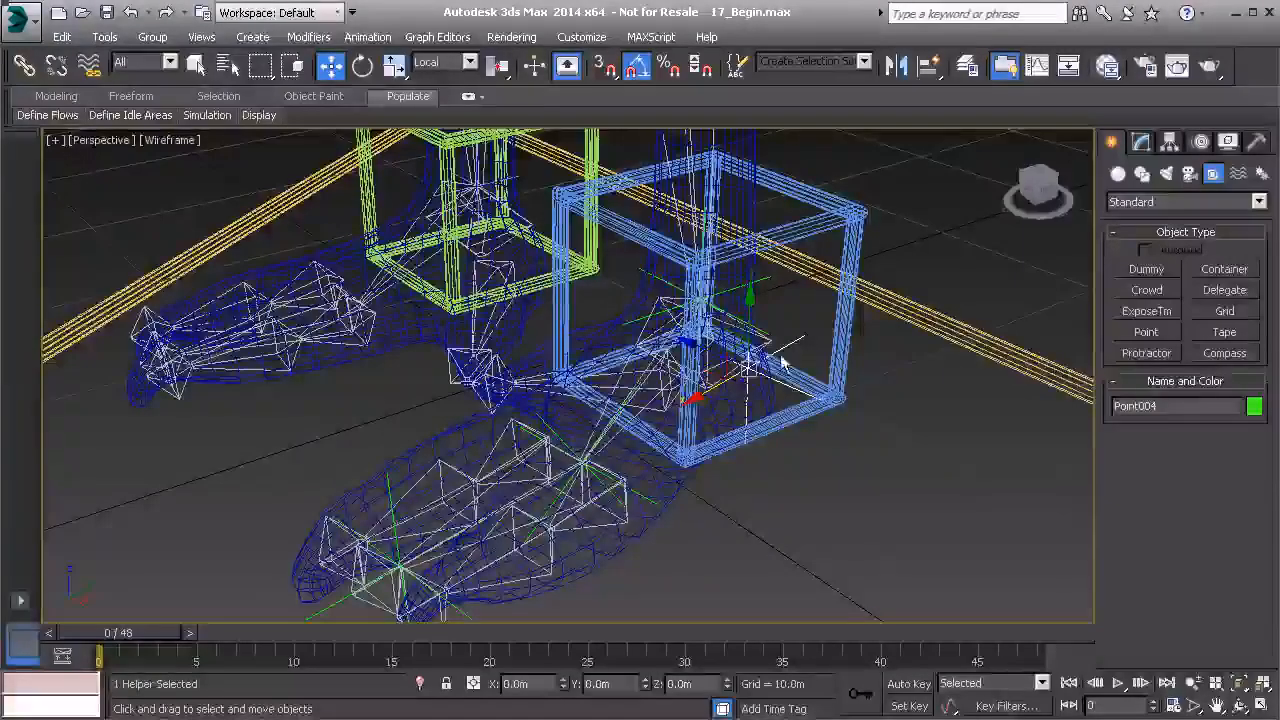
alt+middle_drag(612, 427, 594, 343)
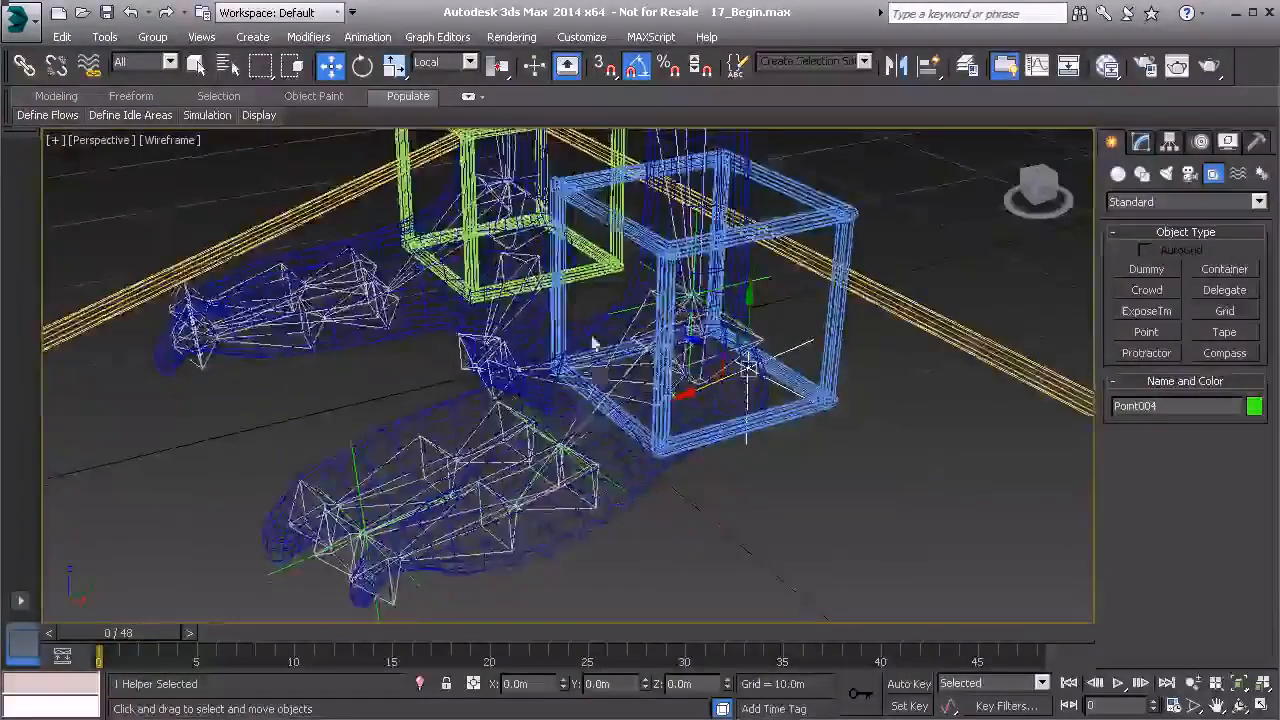
scroll(593, 345, down, 3)
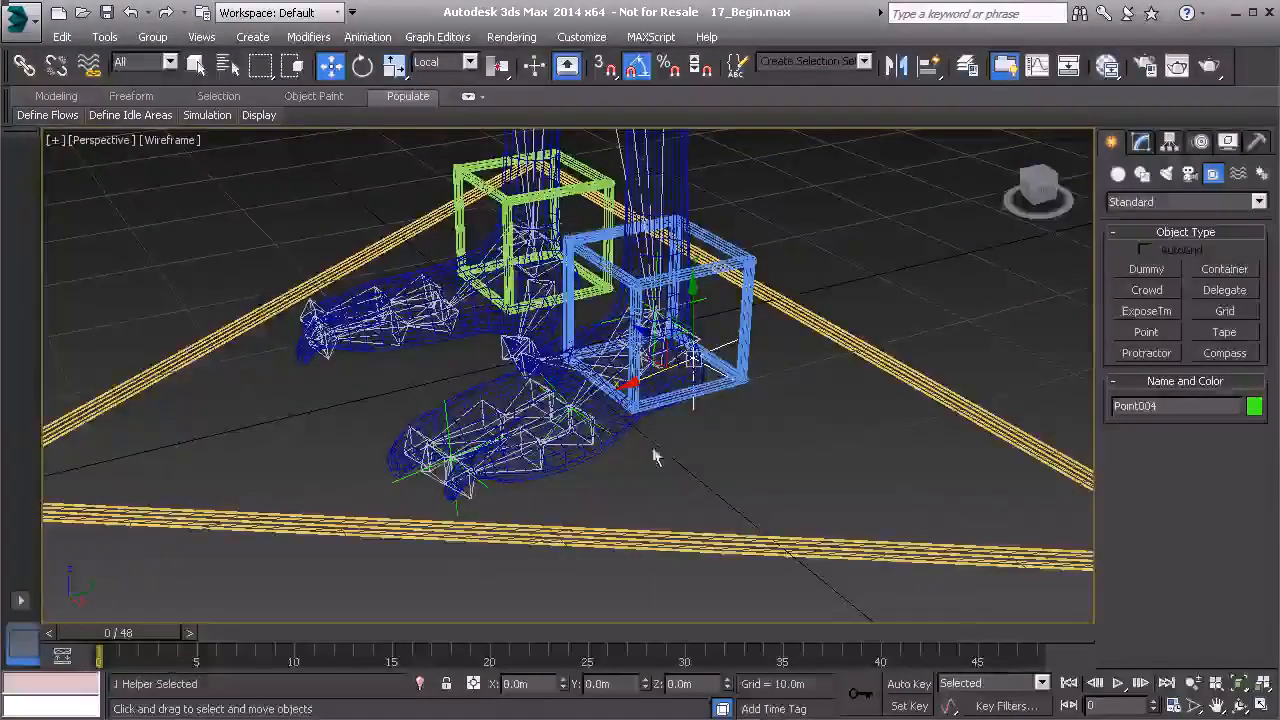
alt+middle_drag(577, 383, 568, 420)
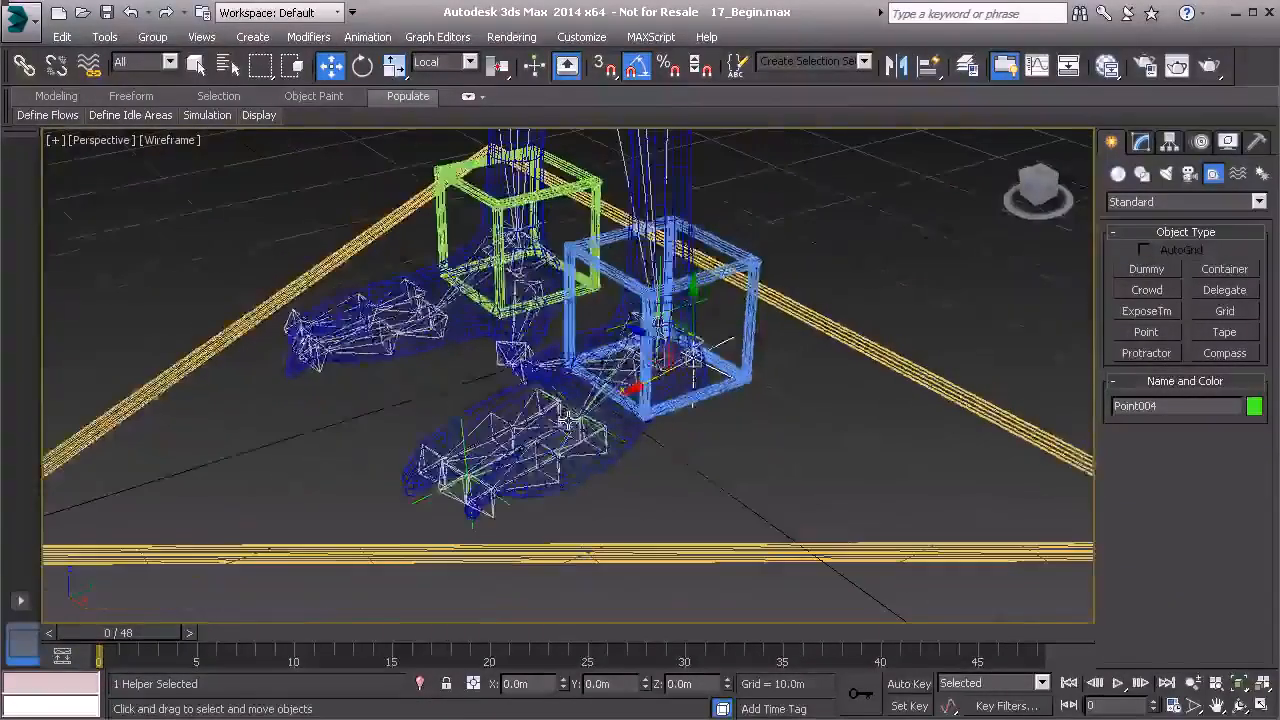
scroll(587, 461, up, 5)
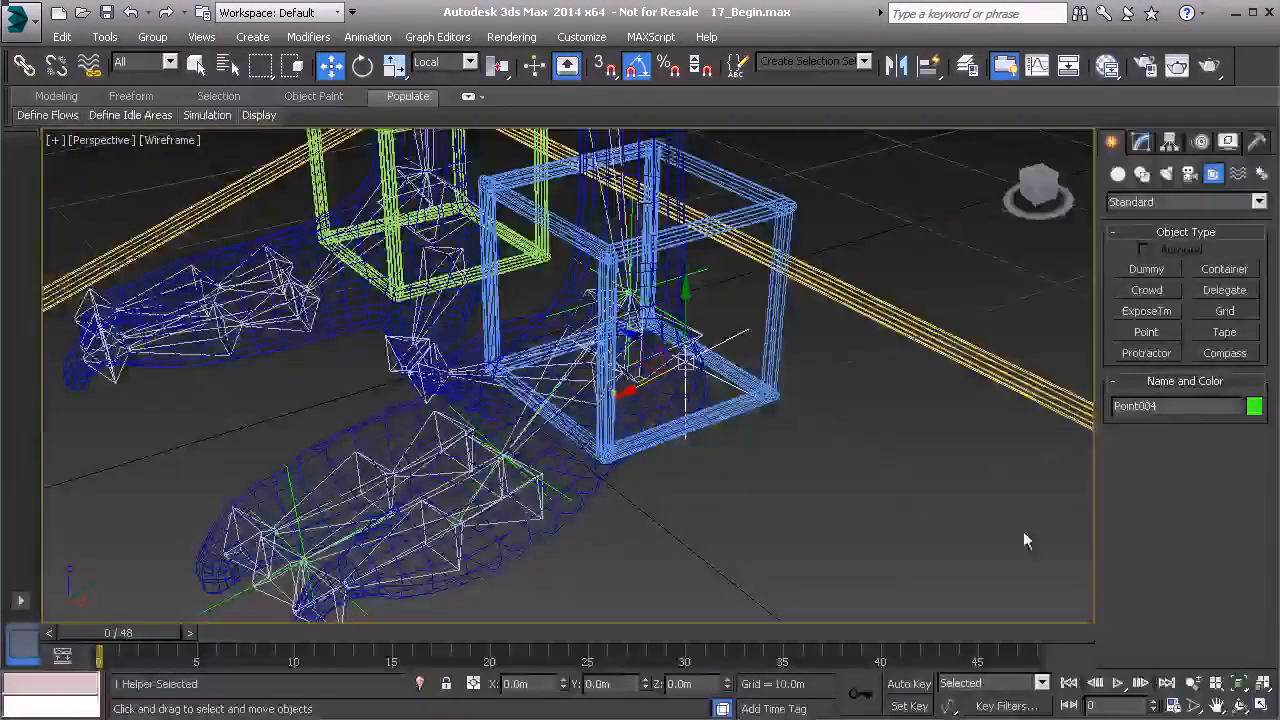
- Rename the heel point helper as PtDrv_L_Heel01
double_click(1160, 407)
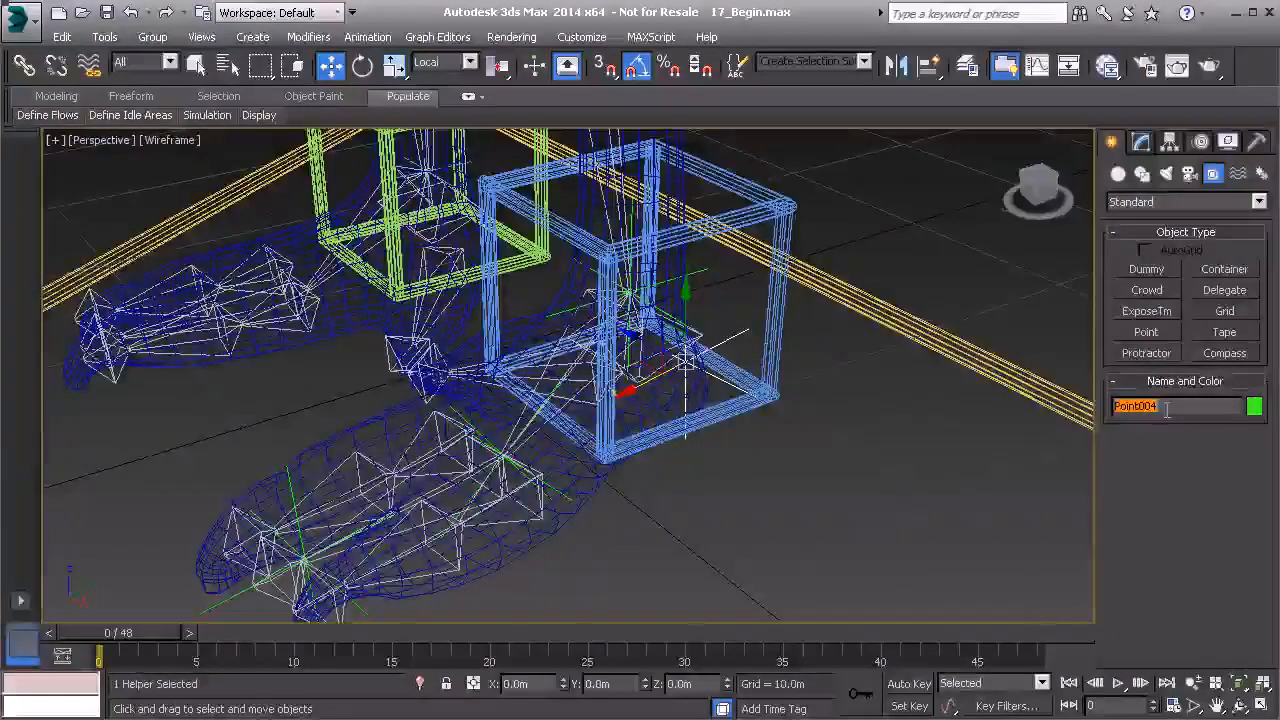
text(PtDrv)
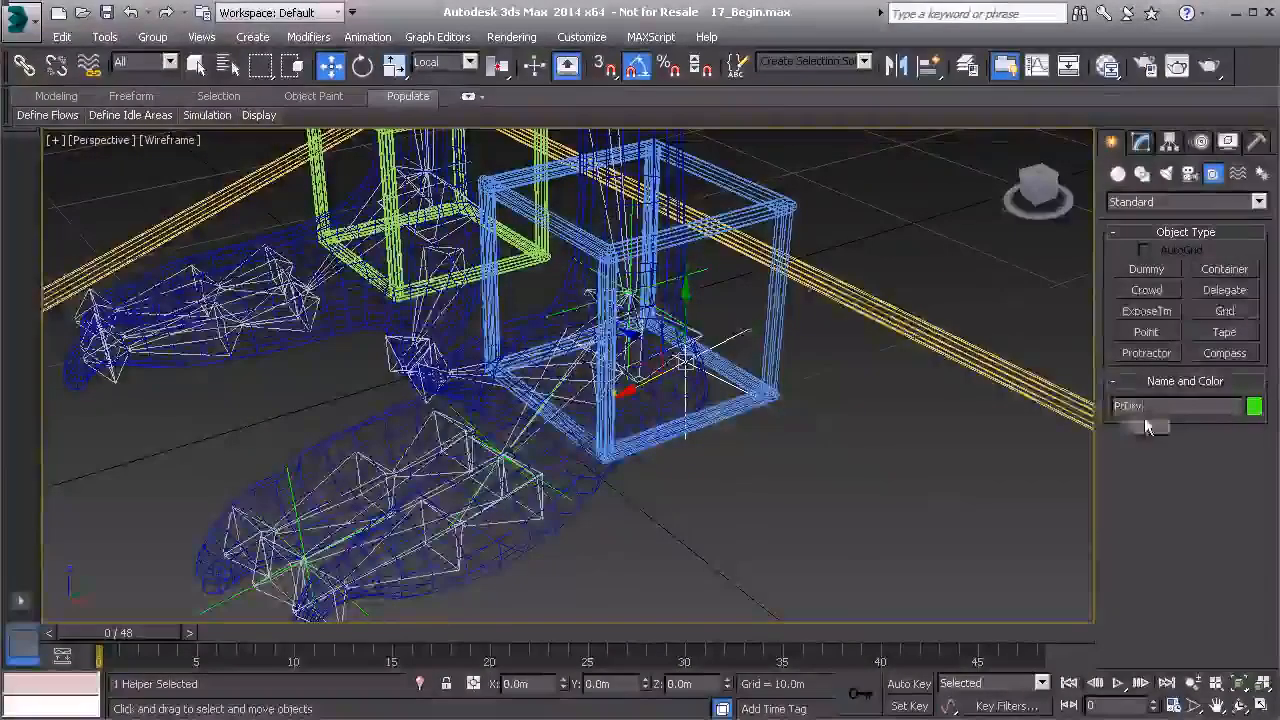
text(_)
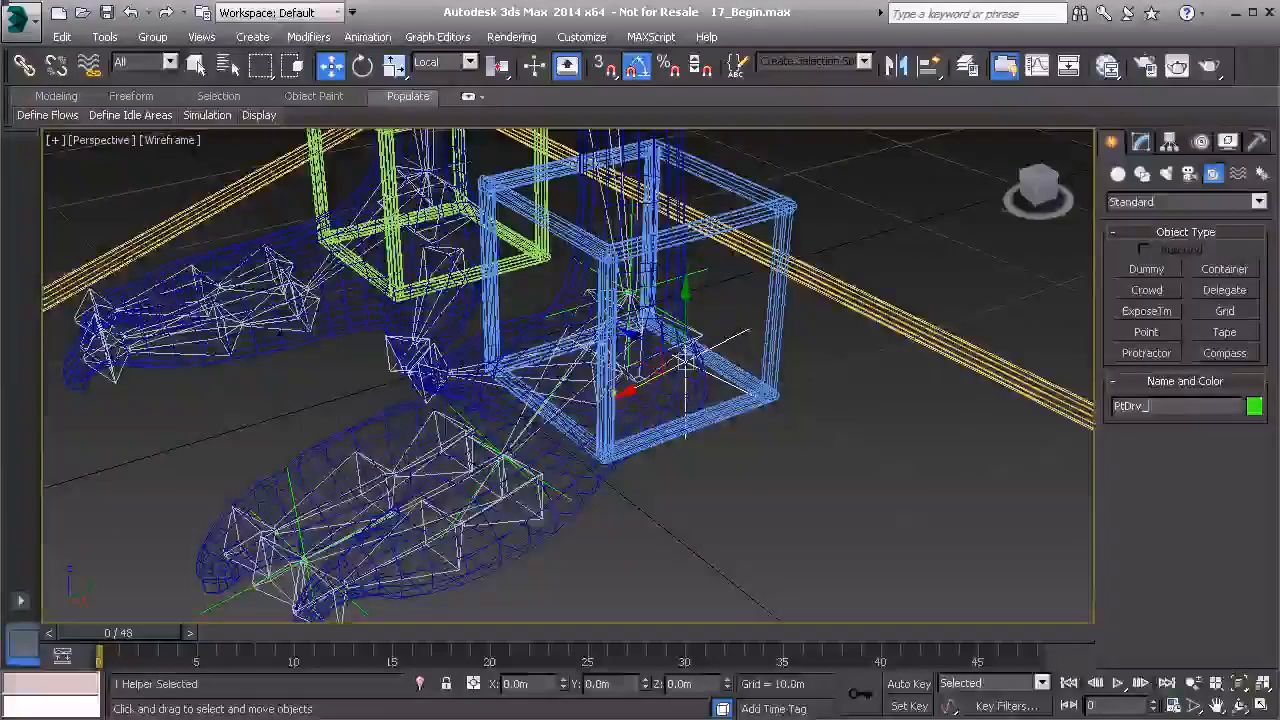
text(L_Heel01)
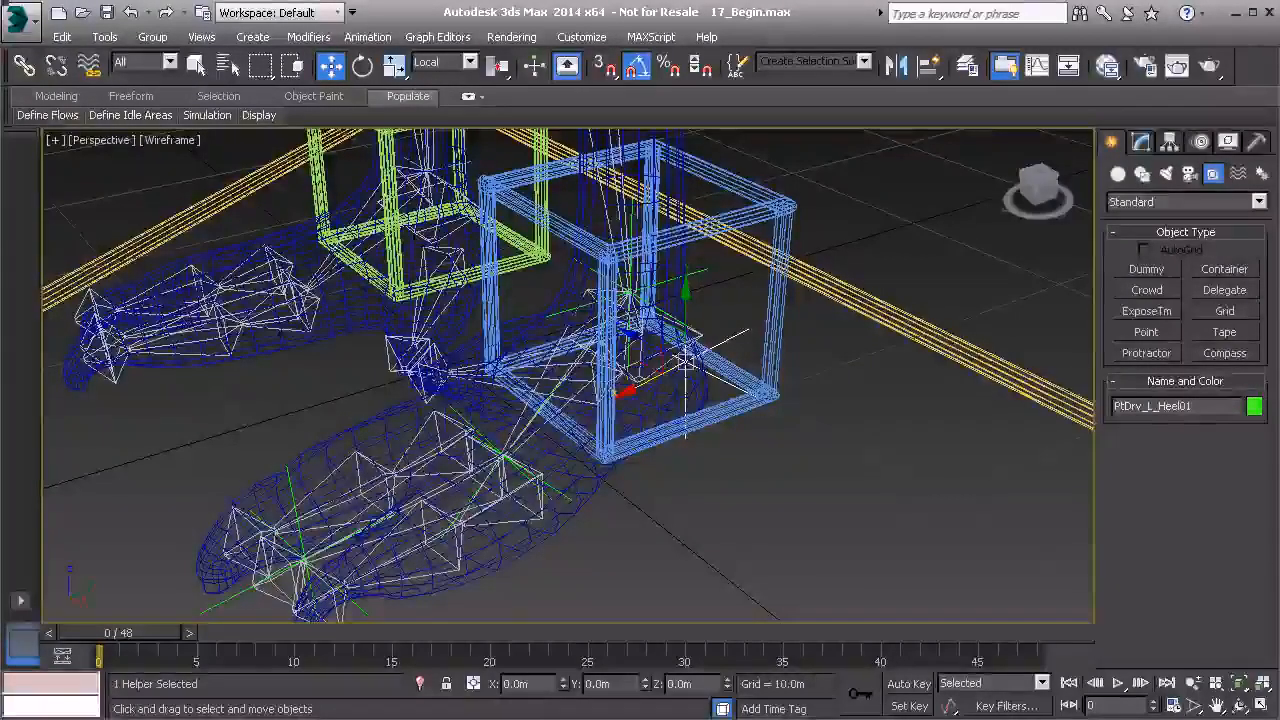
- Copy the heel helper's name, apply it to the toe point helper and change it to PtDrv_L_Toe01
double_click(1197, 408)
key(ctrl+c)
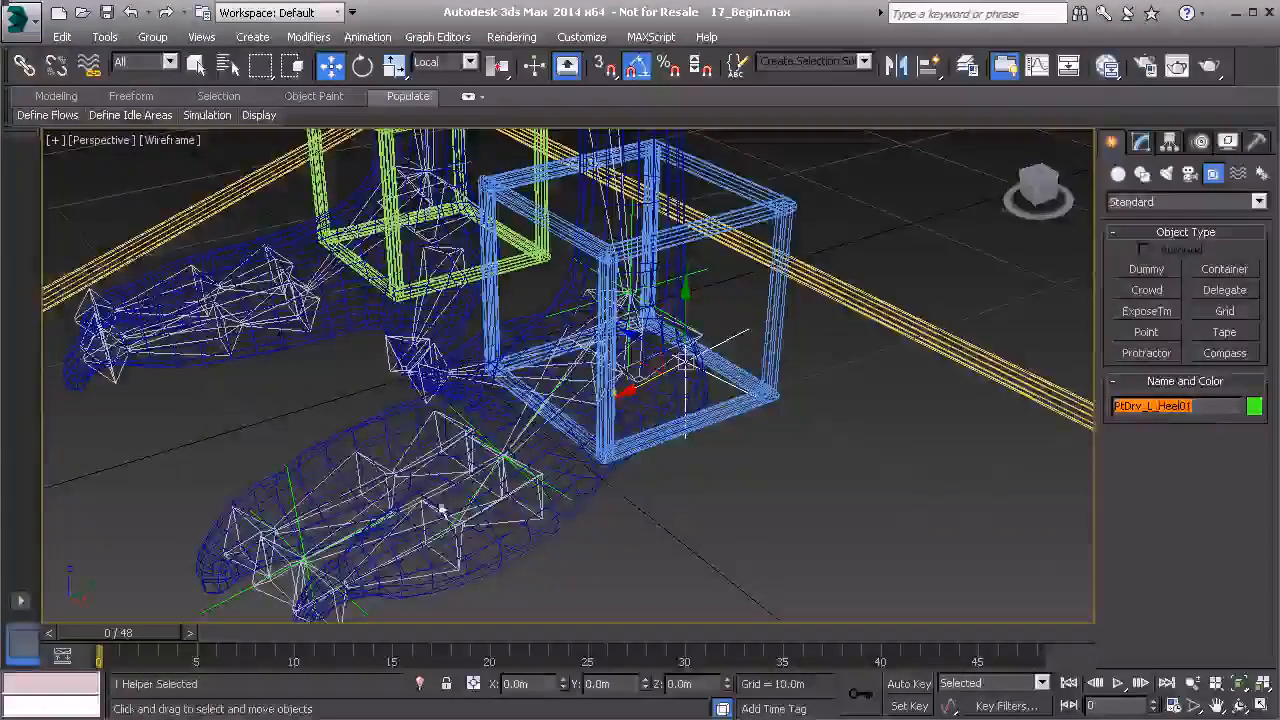
click(288, 470)
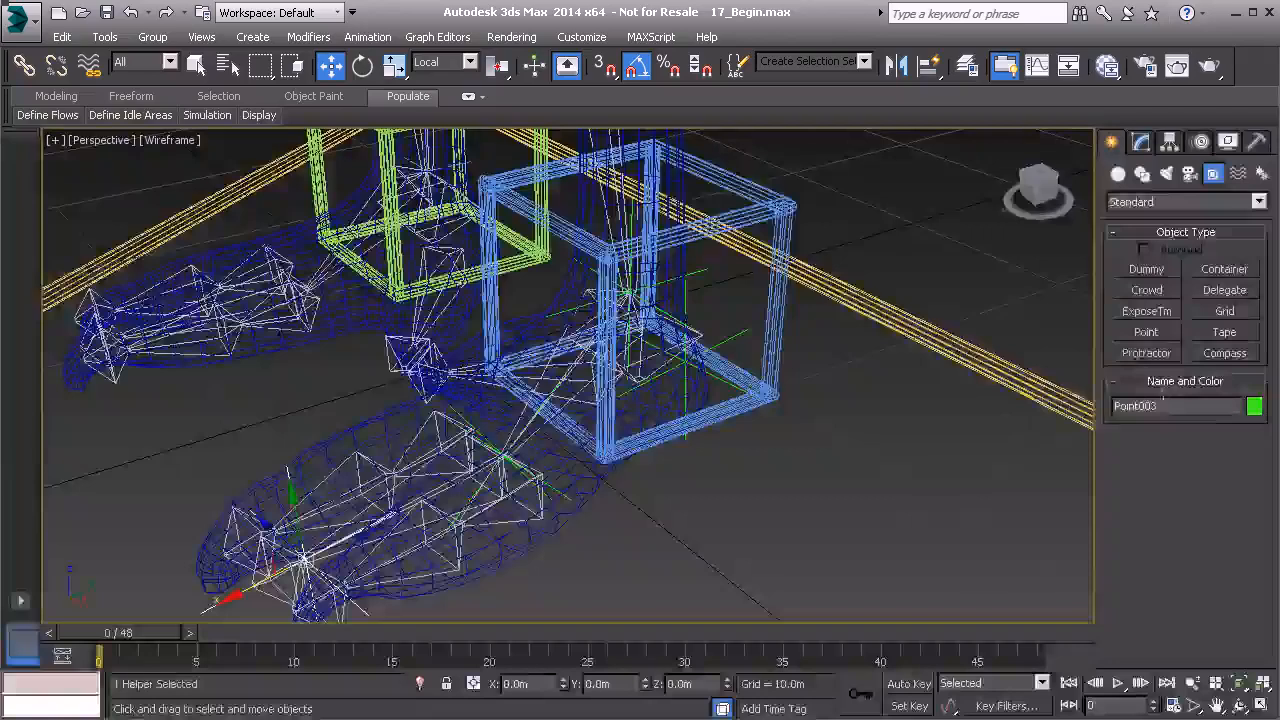
key(ctrl+v)
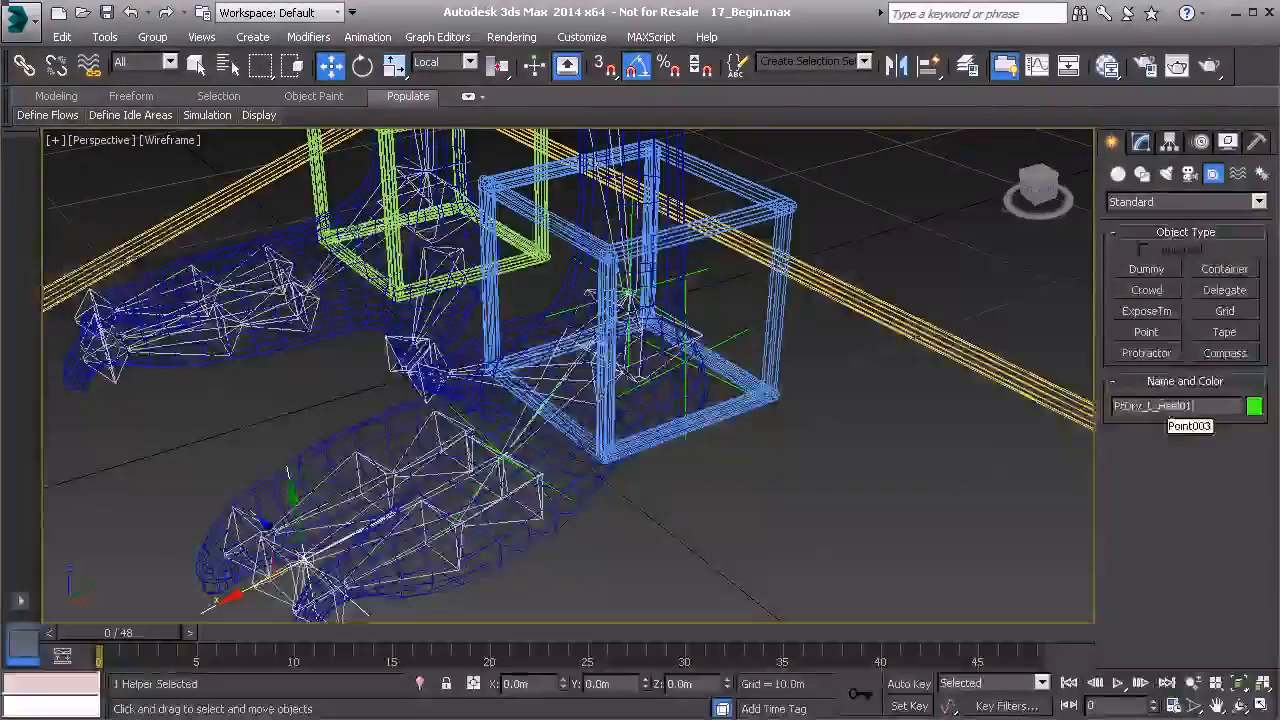
drag(1163, 405, 1181, 421)
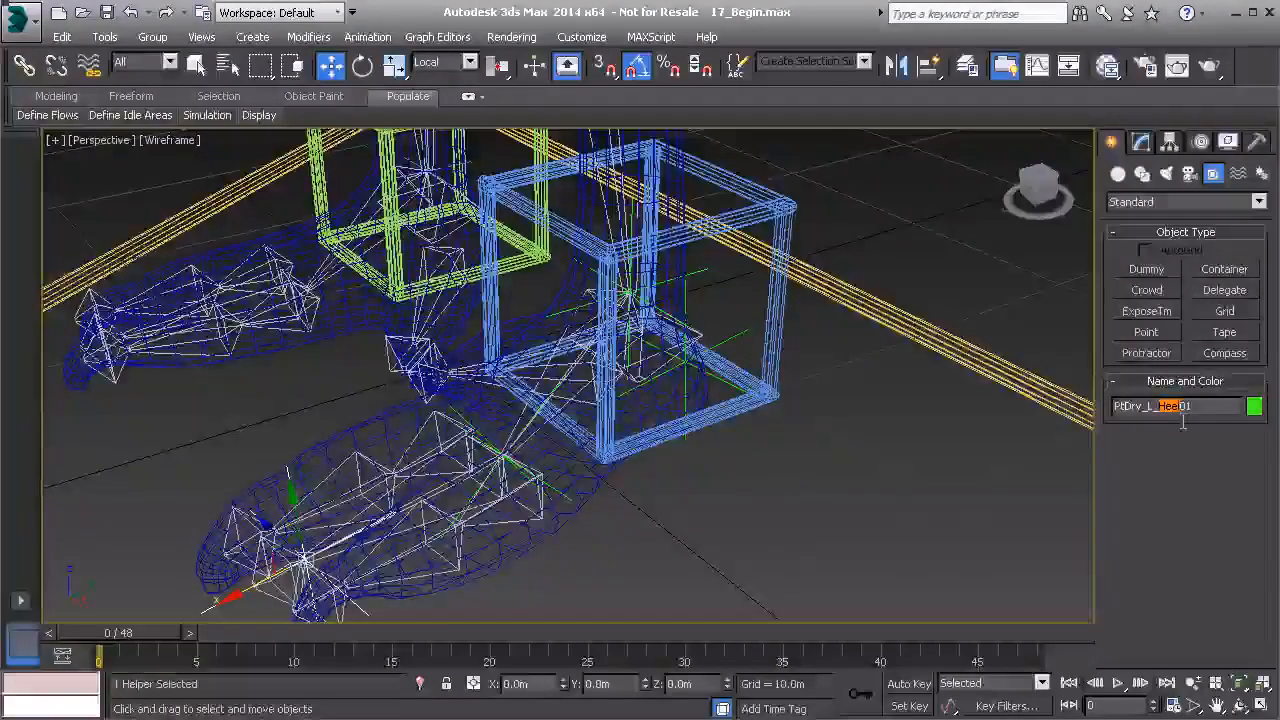
text(Toe)
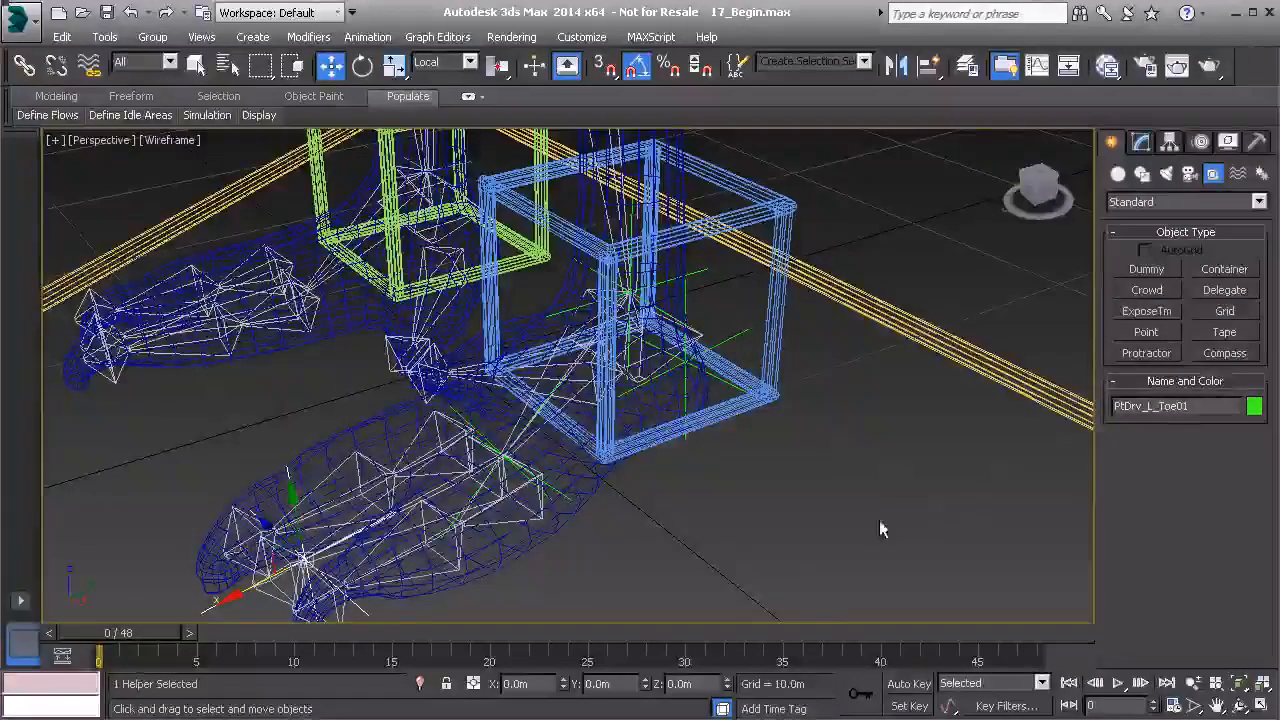
- Check the names of the ankle and ball point helpers, and clear the selection
middle_drag(738, 508, 784, 505)
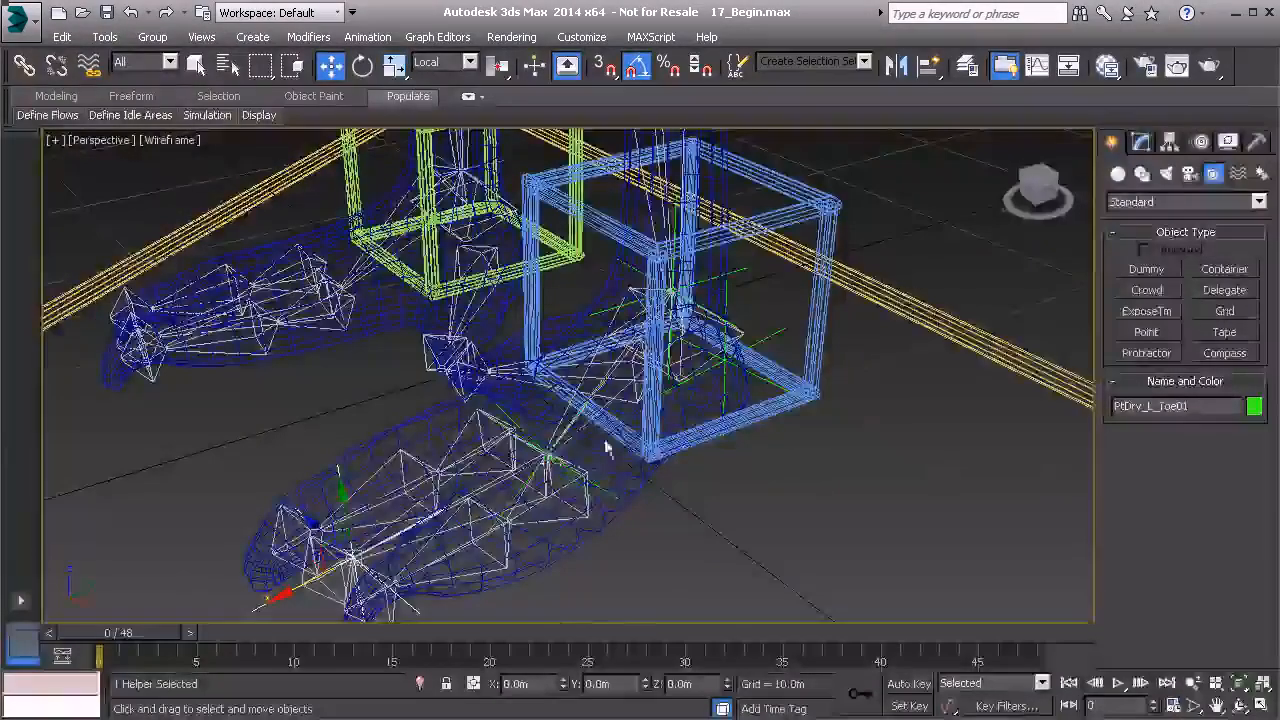
key(Page_Up)
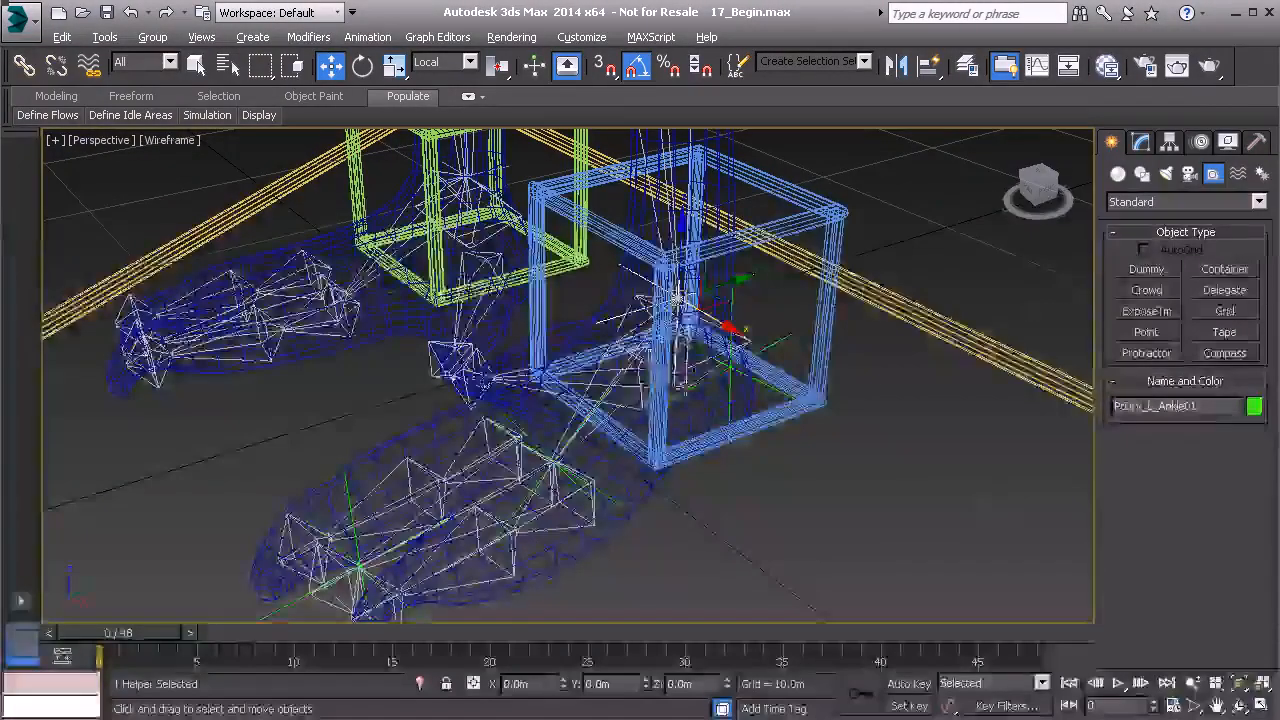
click(509, 414)
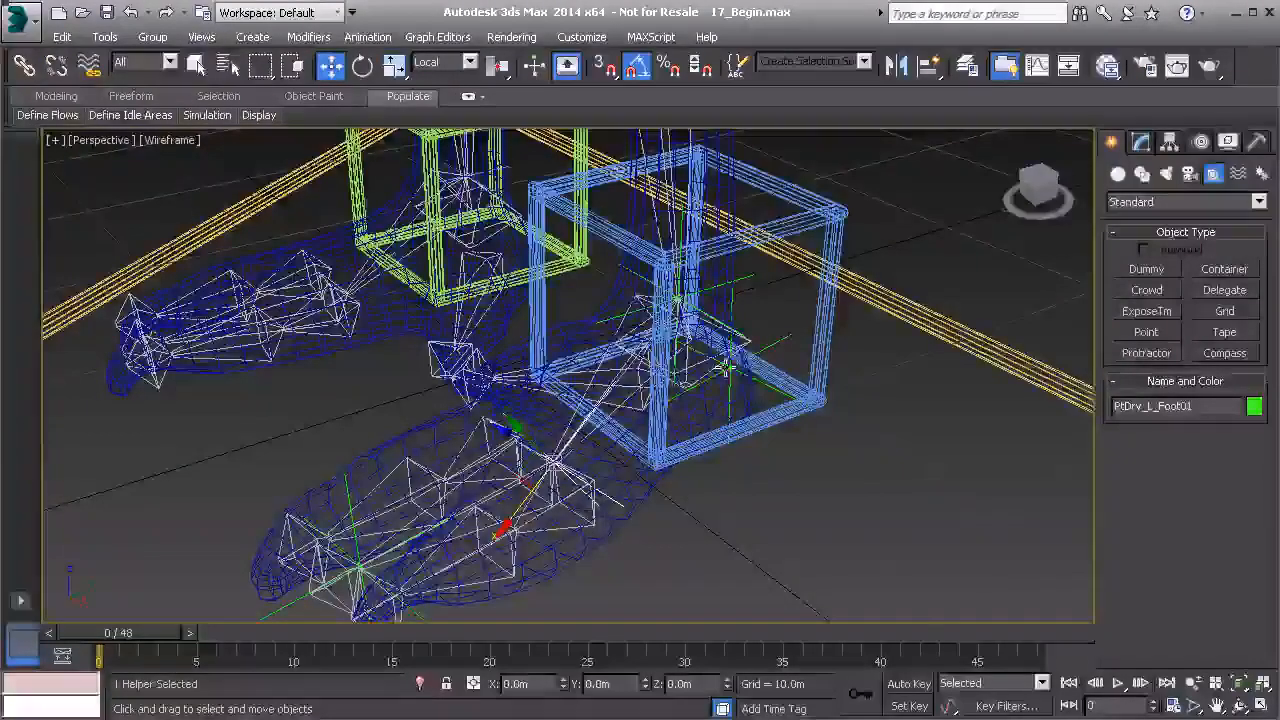
click(160, 203)
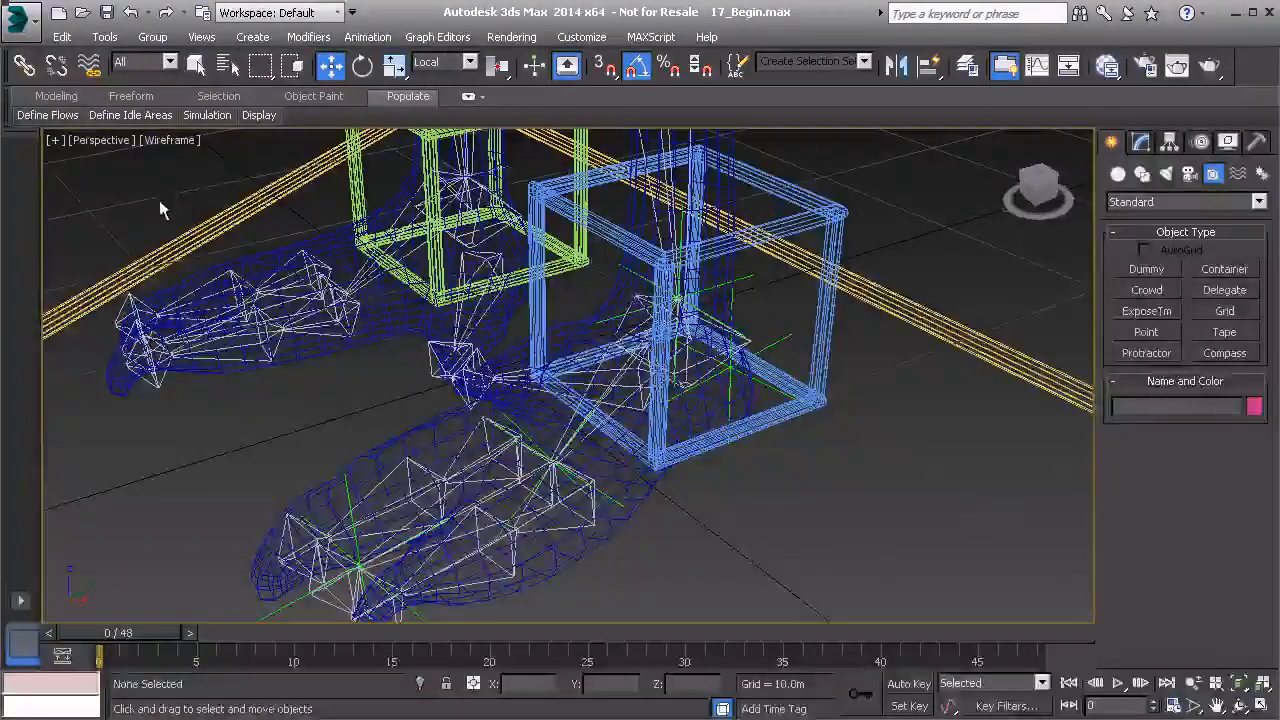
- With Select and Link, parent the ankle point helper to the ball helper PtDrv_L_Foot01
click(23, 65)
scroll(680, 330, up, 6)
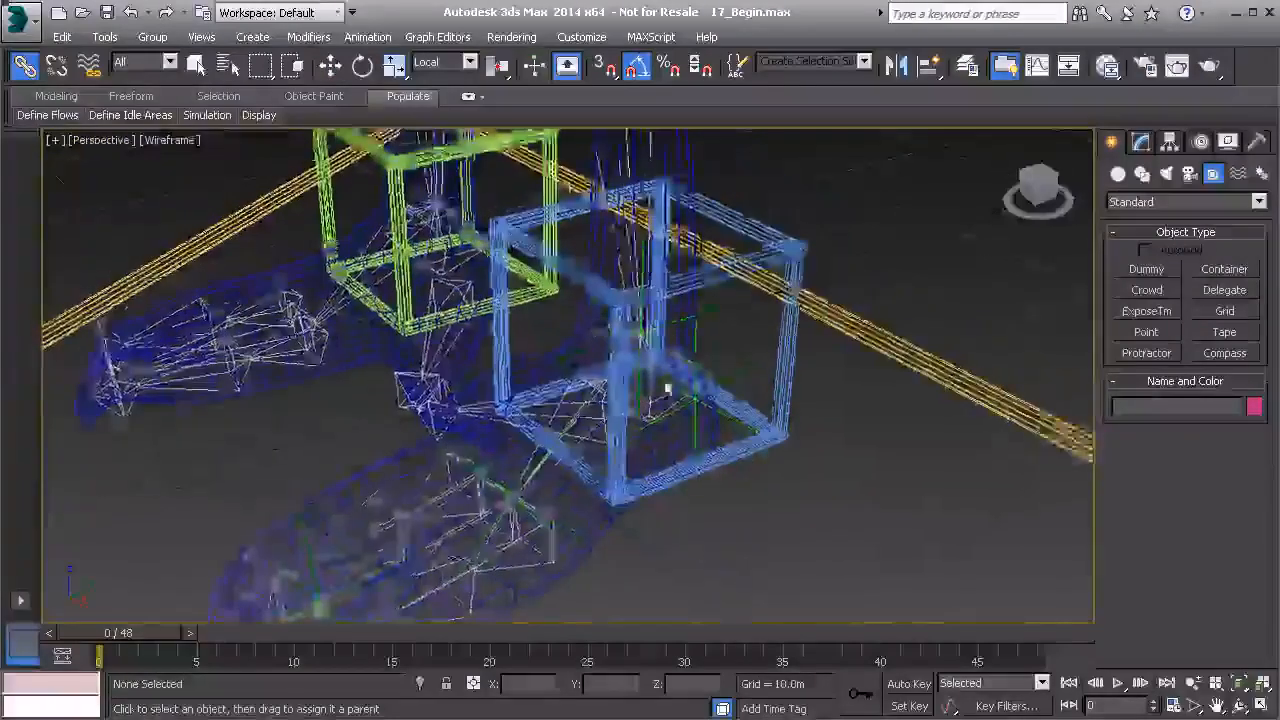
click(744, 272)
middle_drag(744, 272, 611, 251)
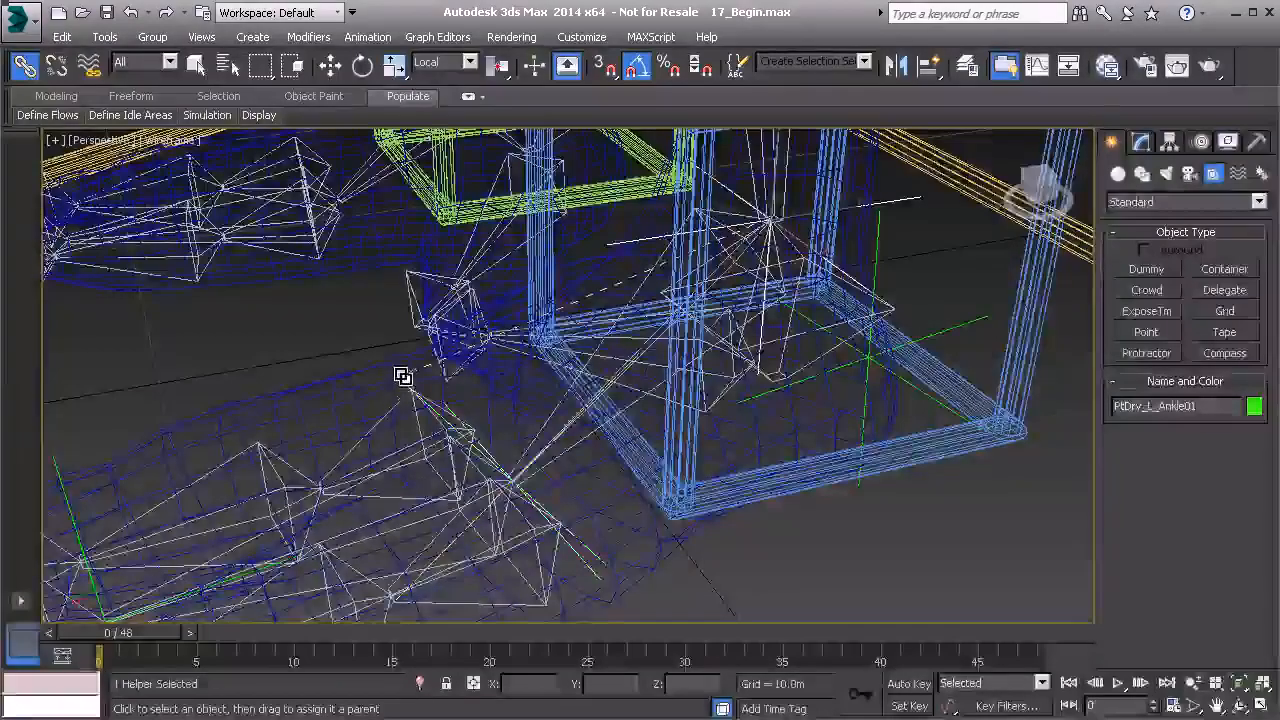
alt+middle_drag(556, 409, 529, 329)
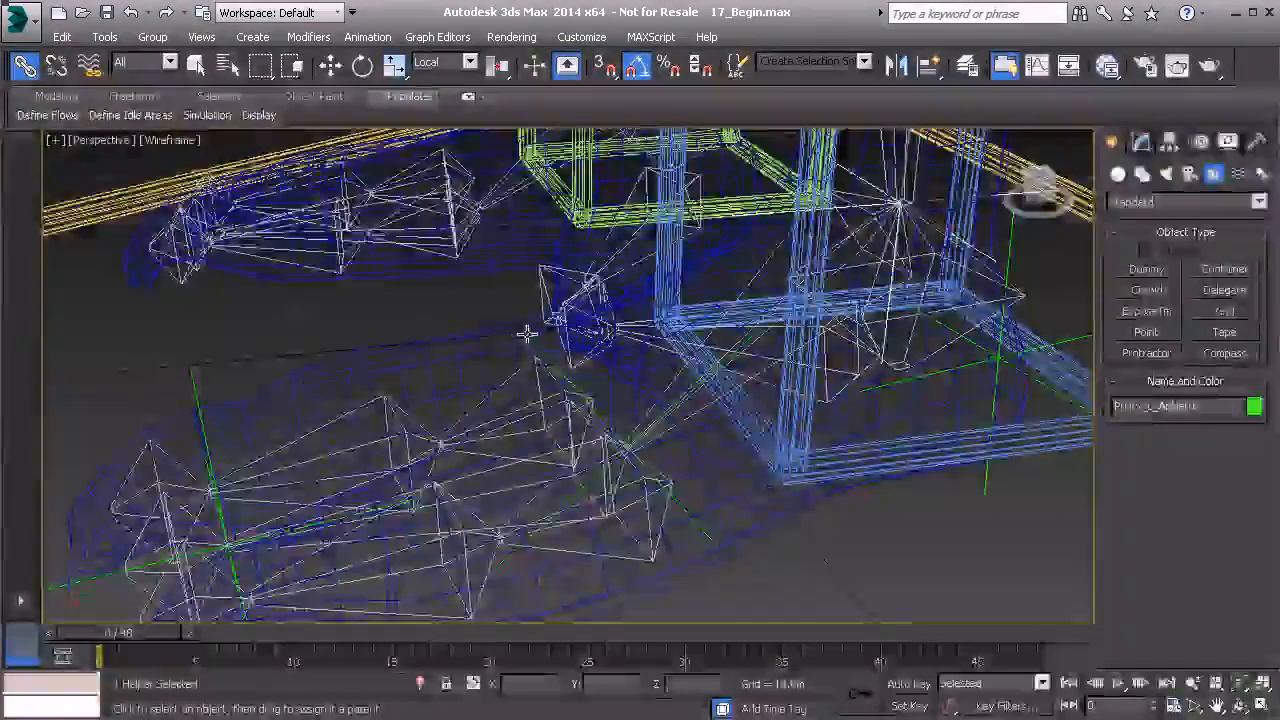
- Link the ball point helper to the toe helper and the toe helper to the heel helper
drag(478, 412, 195, 371)
alt+middle_drag(384, 342, 366, 340)
click(211, 371)
drag(870, 504, 891, 474)
alt+middle_drag(771, 479, 644, 545)
- Link the heel point helper to the blue box control around the left foot
drag(638, 544, 815, 244)
drag(738, 238, 729, 243)
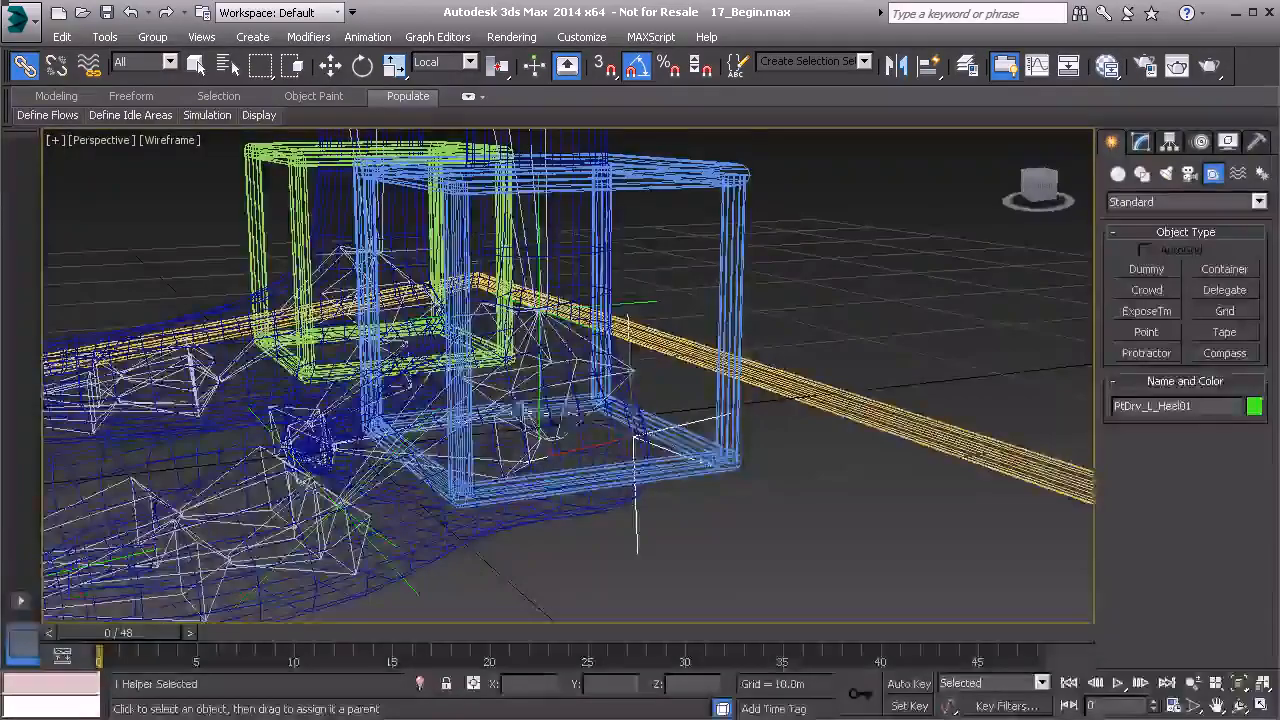
alt+middle_drag(640, 380, 650, 450)
scroll(650, 450, down, 3)
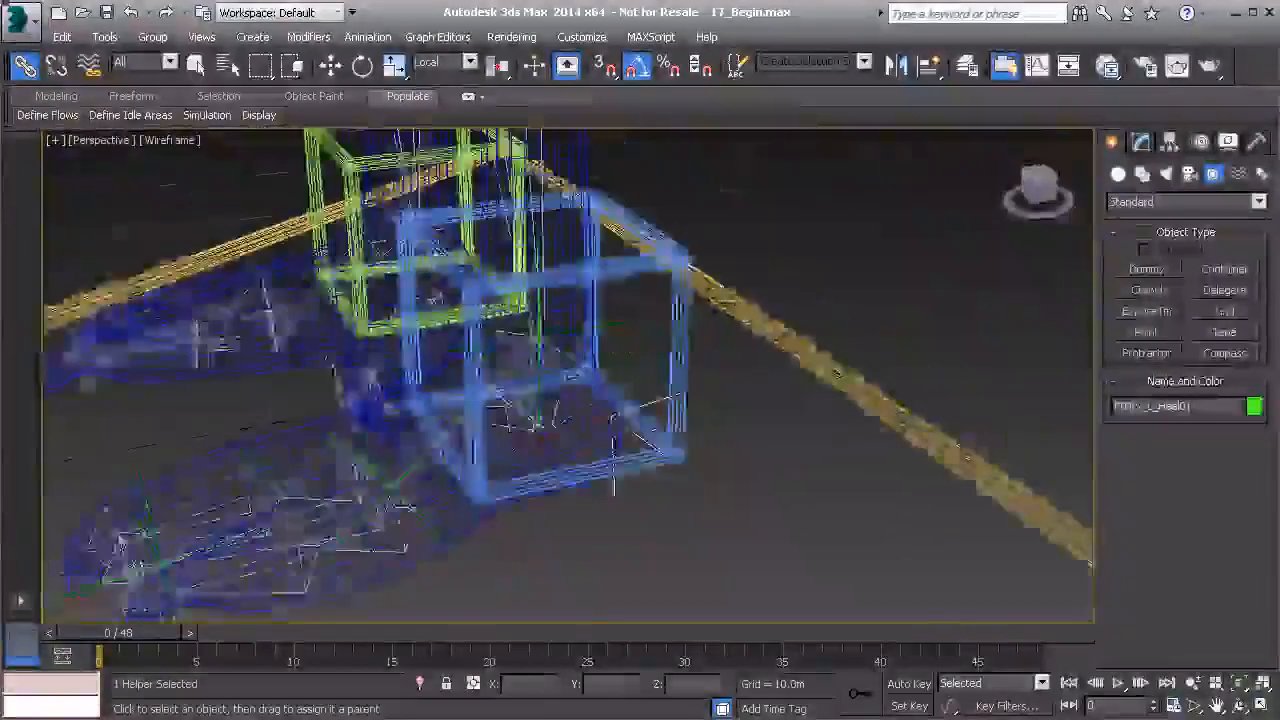
- Select the ankle, ball, toe and heel point helpers, freeze their transforms, and clear the selection
alt+middle_drag(569, 330, 757, 386)
key(q)
click(735, 360)
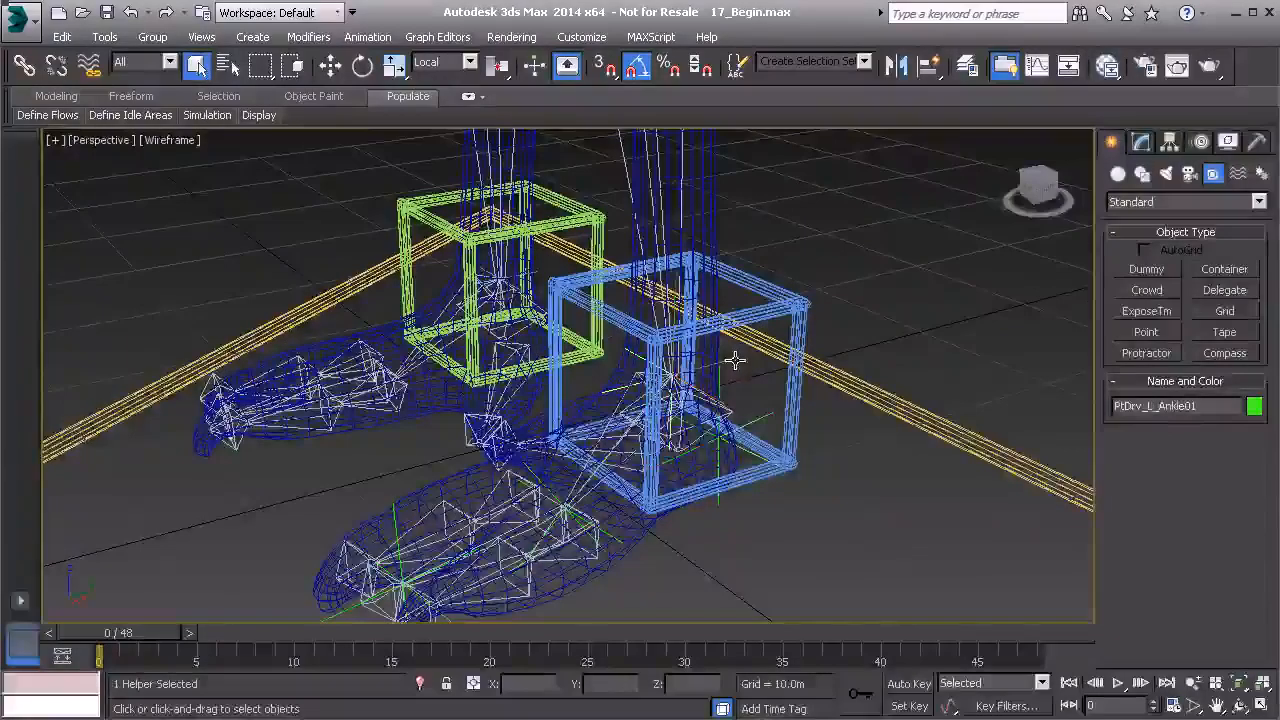
ctrl+click(524, 462)
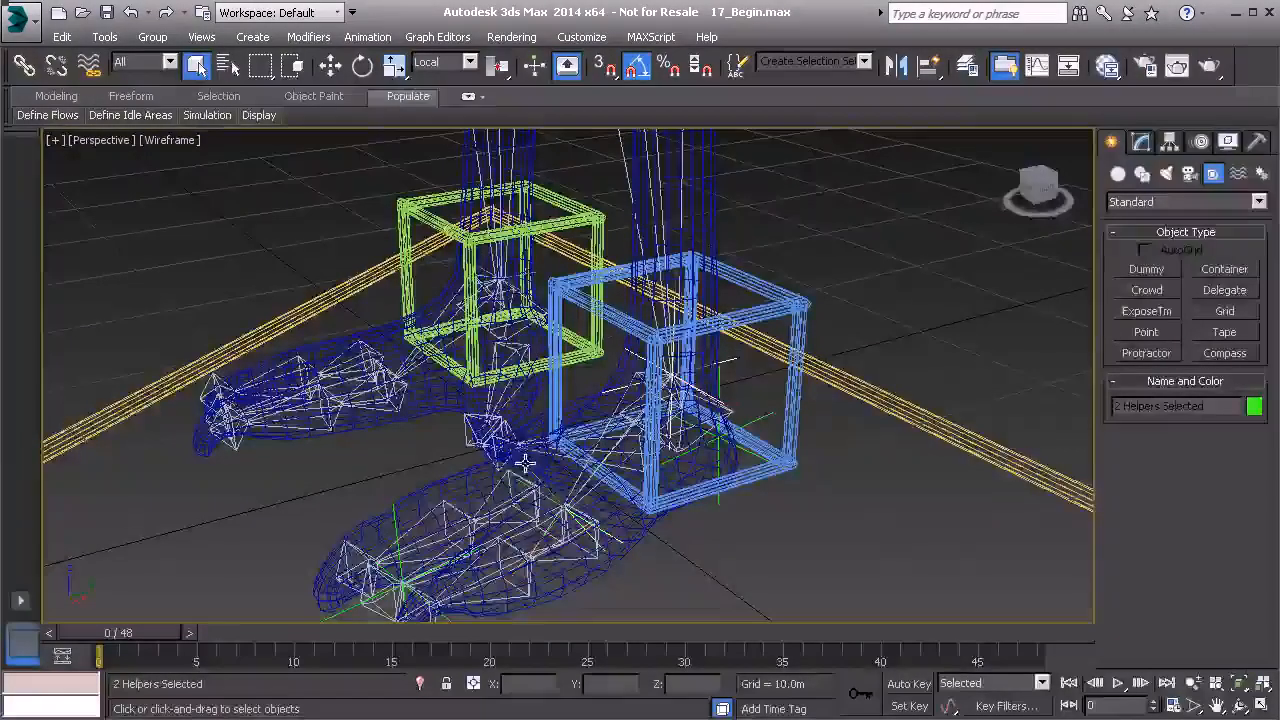
alt+middle_drag(789, 494, 757, 529)
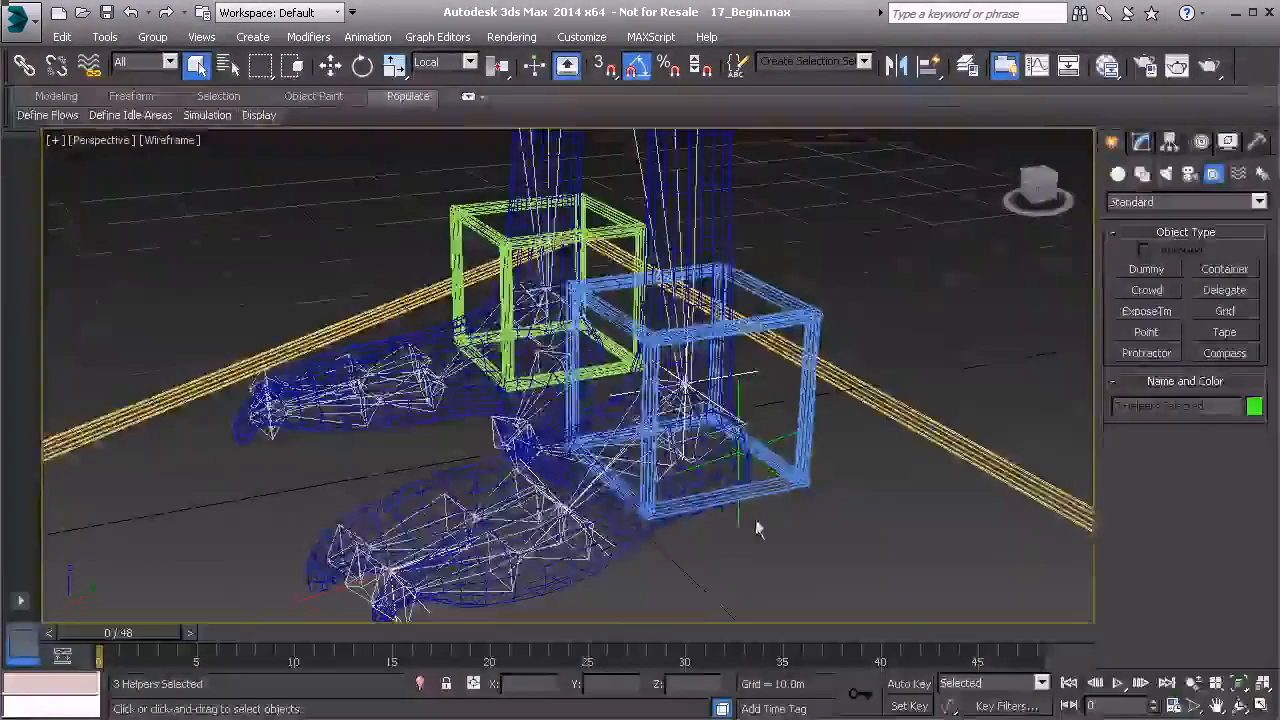
right_click(745, 538)
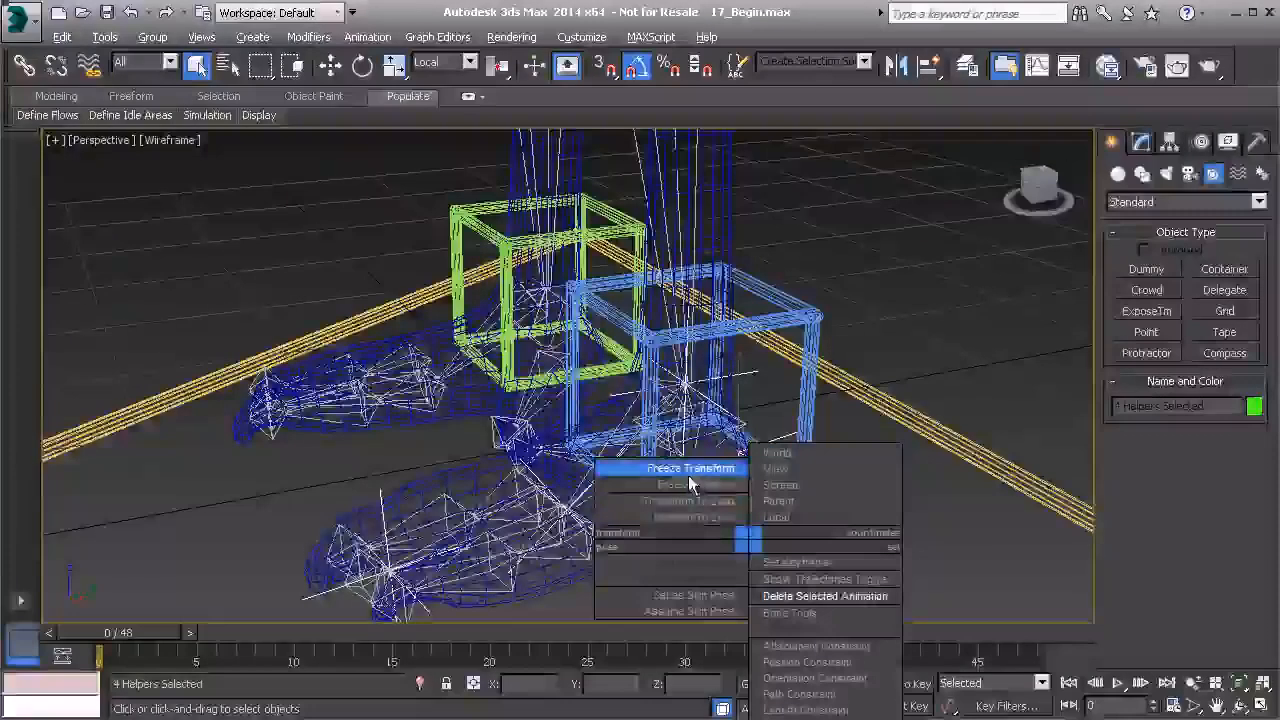
click(694, 482)
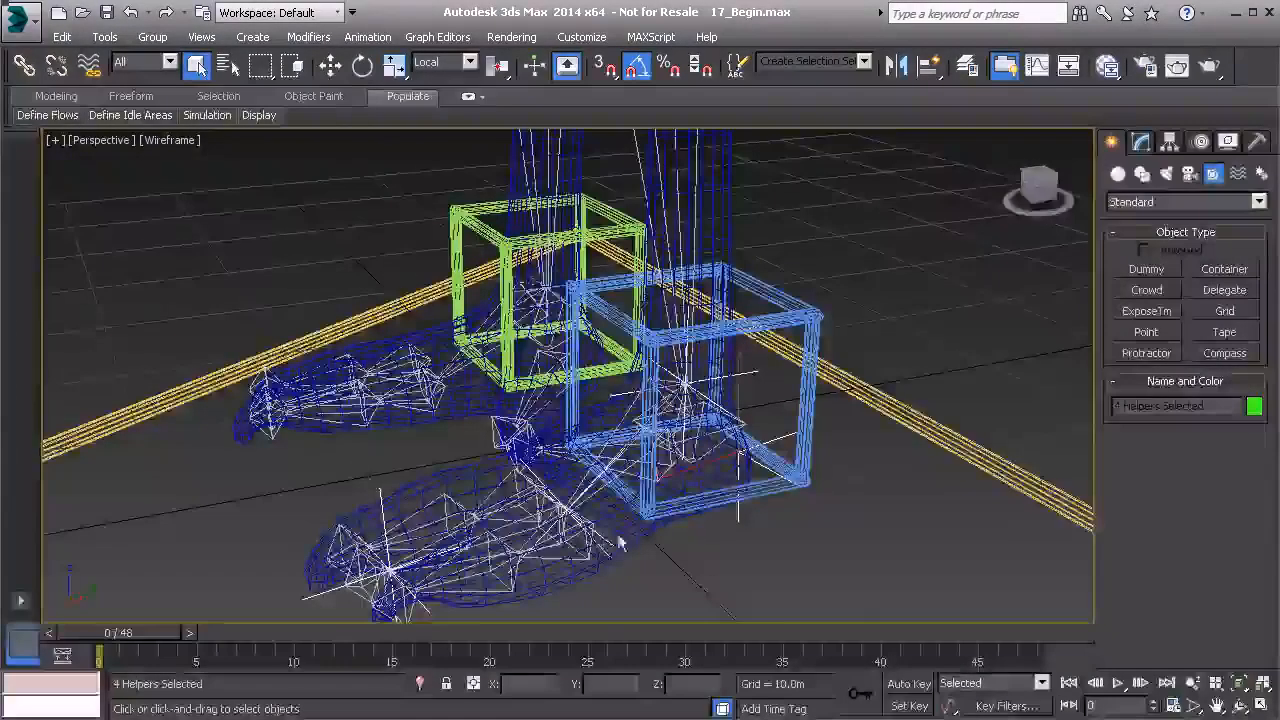
alt+middle_drag(702, 468, 757, 466)
click(843, 331)
- Select the left leg's IK goal HIIK_L_Leg01 and link it to the ankle point helper
alt+middle_drag(672, 442, 614, 466)
scroll(611, 468, up, 4)
scroll(611, 466, up, 2)
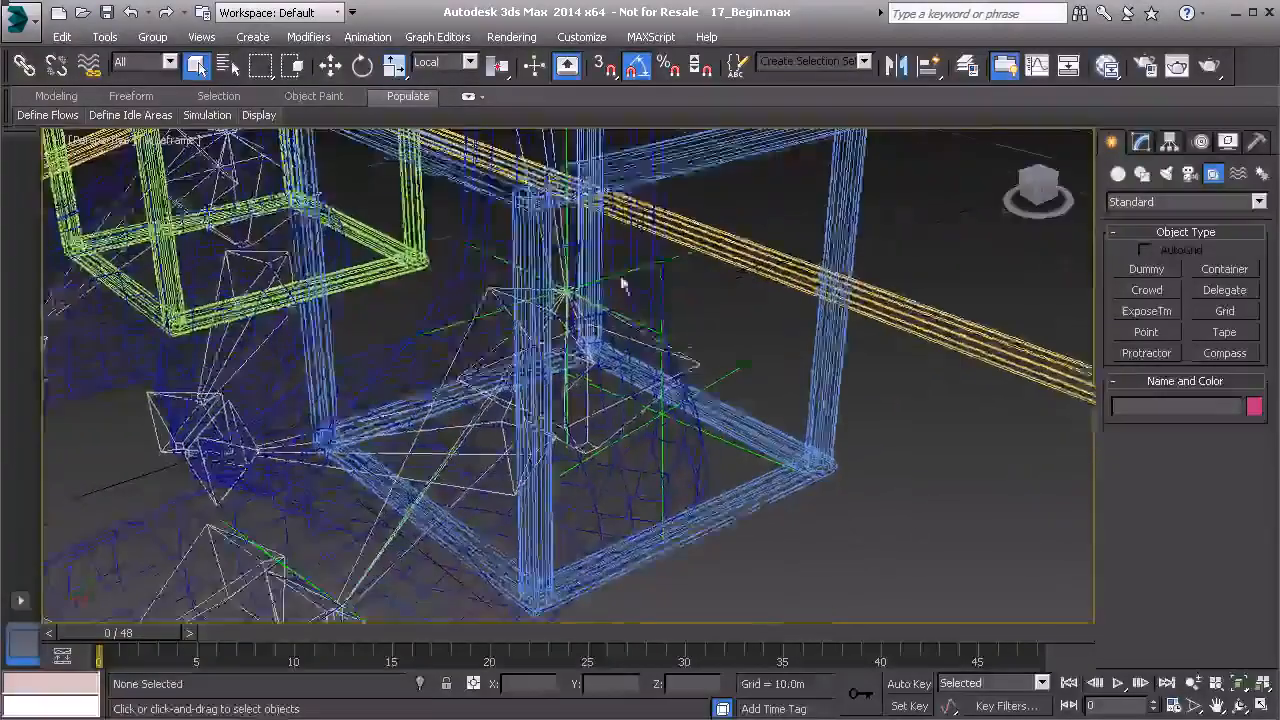
click(626, 273)
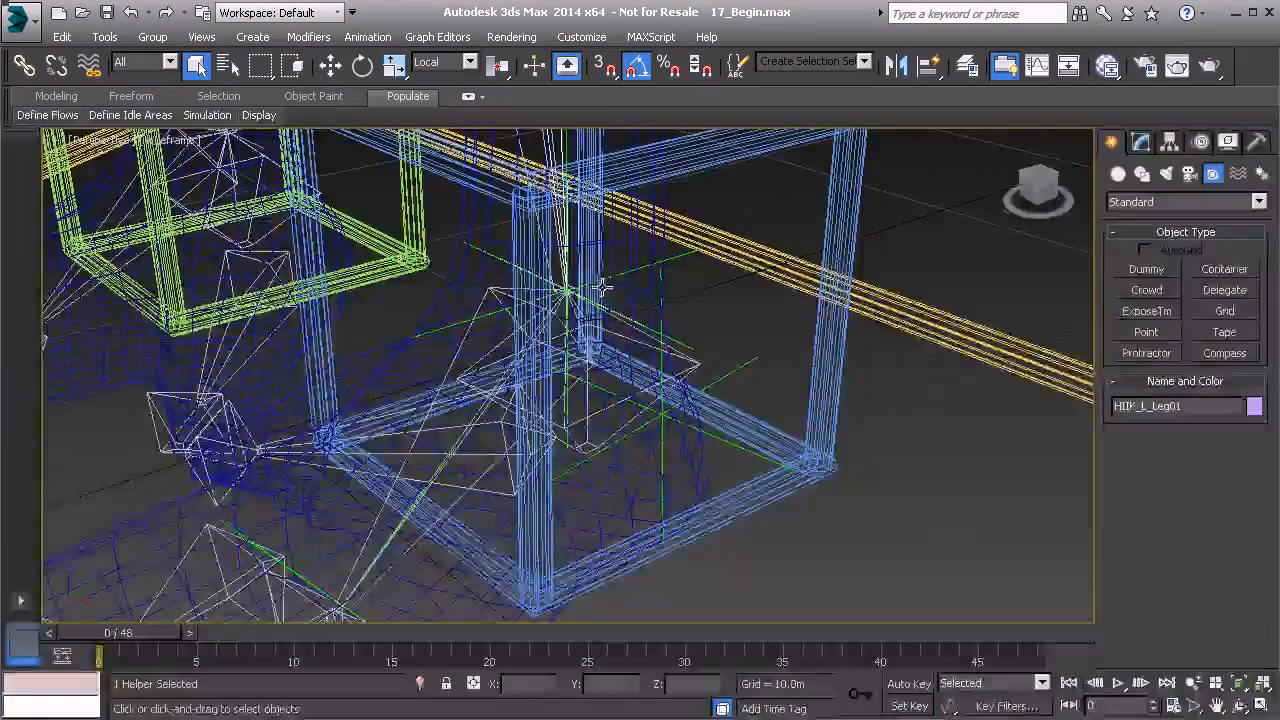
alt+middle_drag(604, 288, 596, 384)
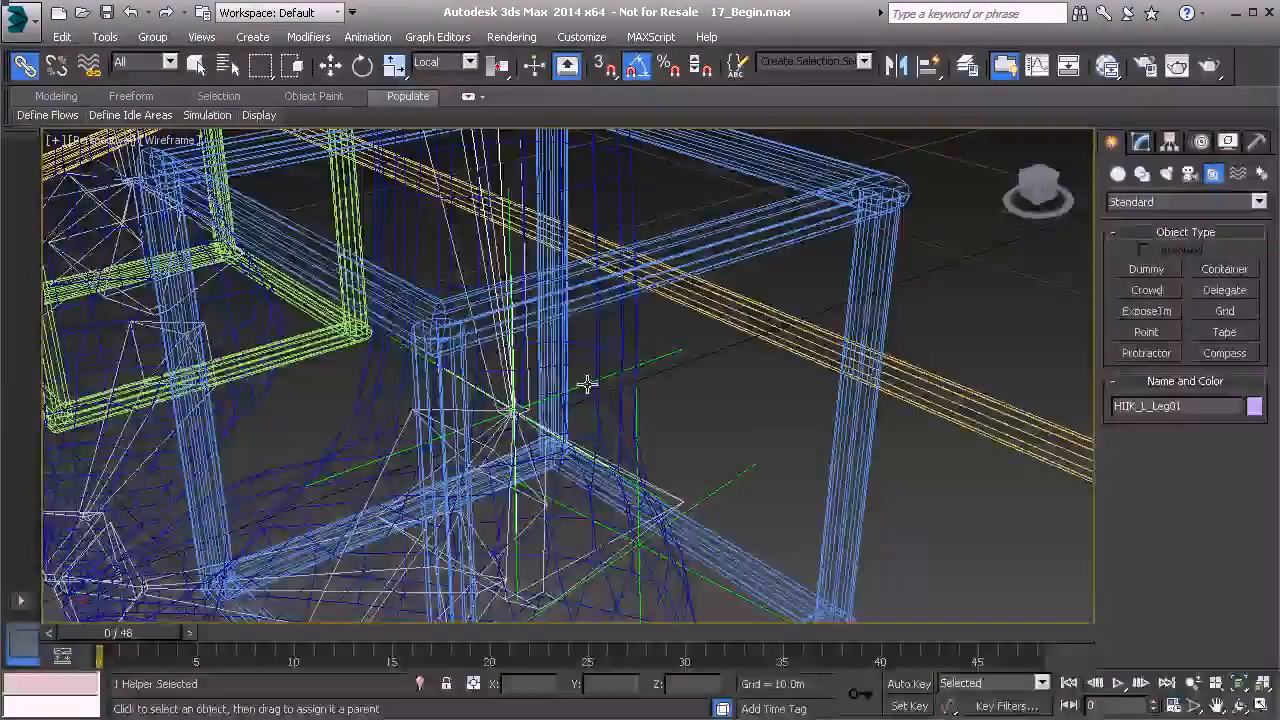
drag(591, 400, 775, 430)
drag(754, 373, 679, 350)
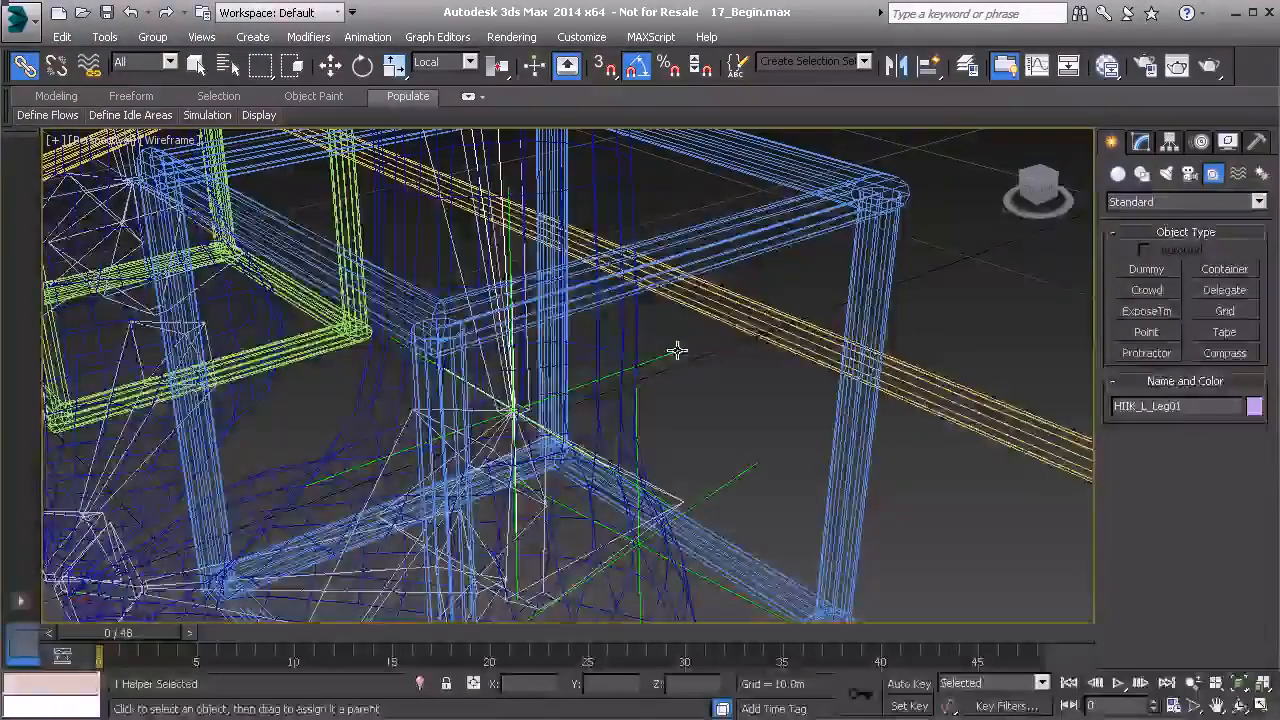
- Open a new Schematic View, frame the PtDrv_L_Ankle01 node and check its parenting with HIIK_L_Leg01
click(661, 404)
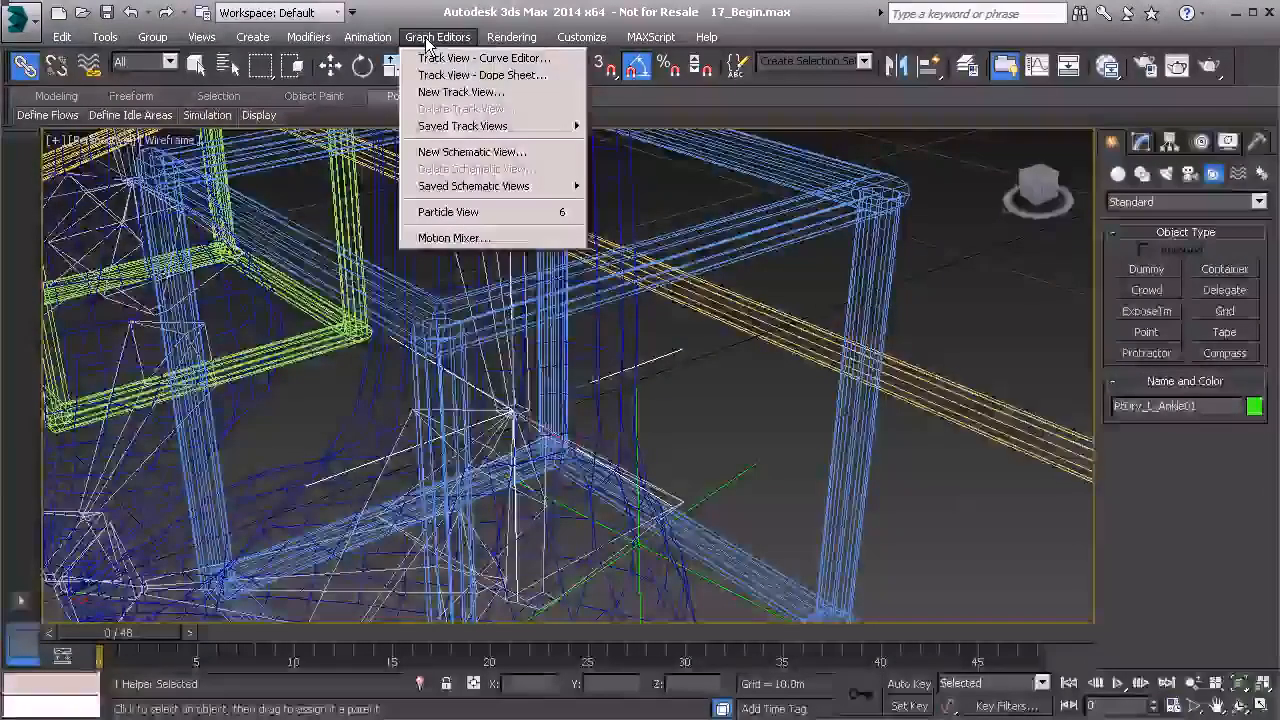
click(474, 155)
middle_drag(878, 285, 892, 262)
scroll(790, 280, up, 3)
key(z)
scroll(892, 262, down, 4)
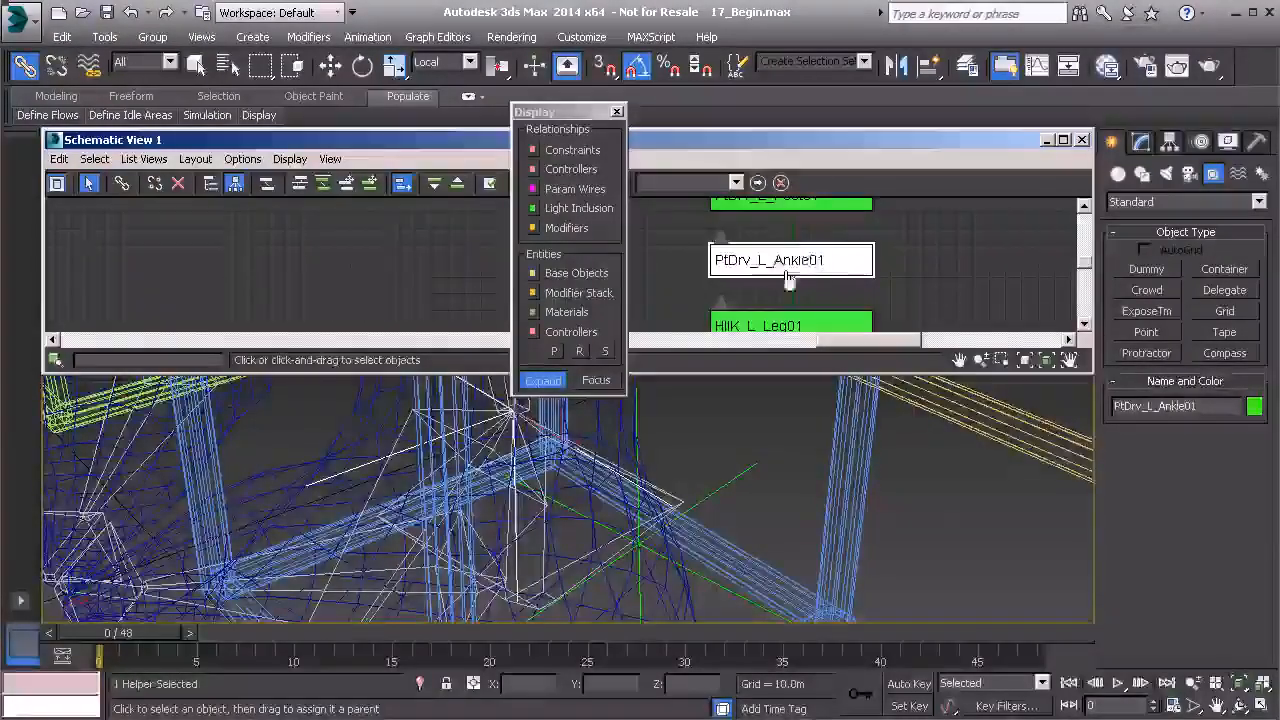
scroll(884, 260, down, 3)
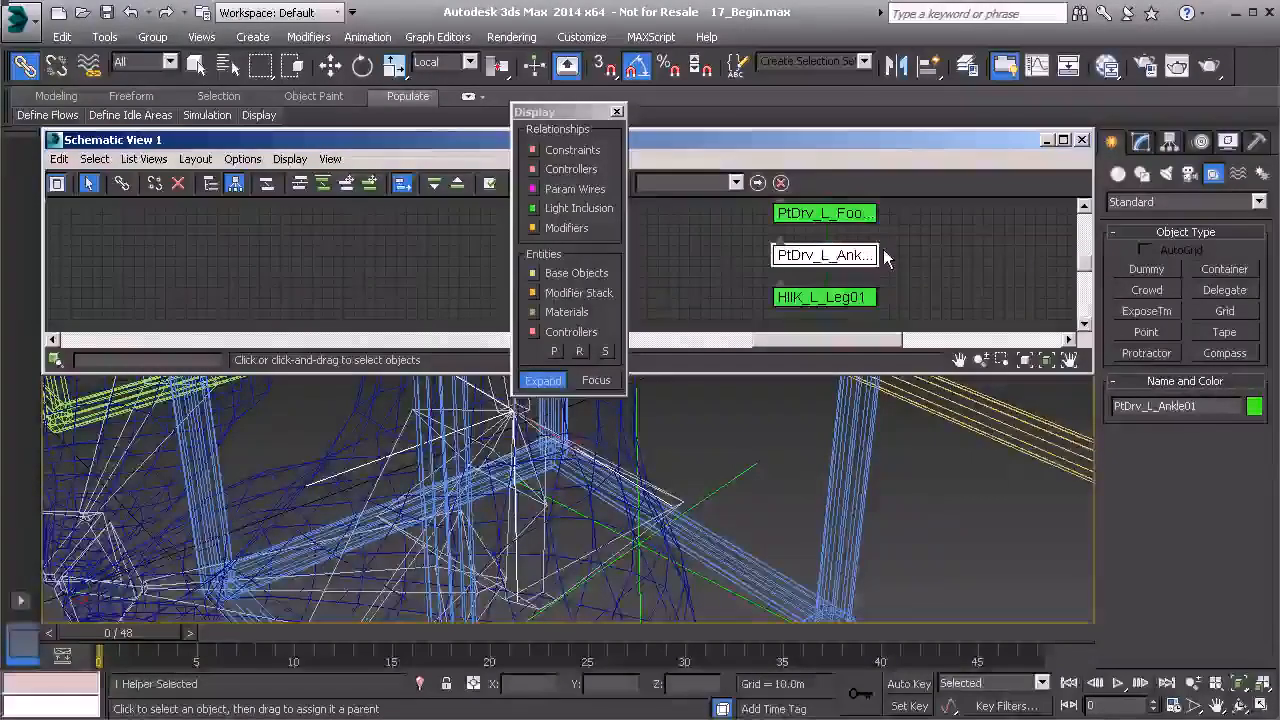
click(846, 304)
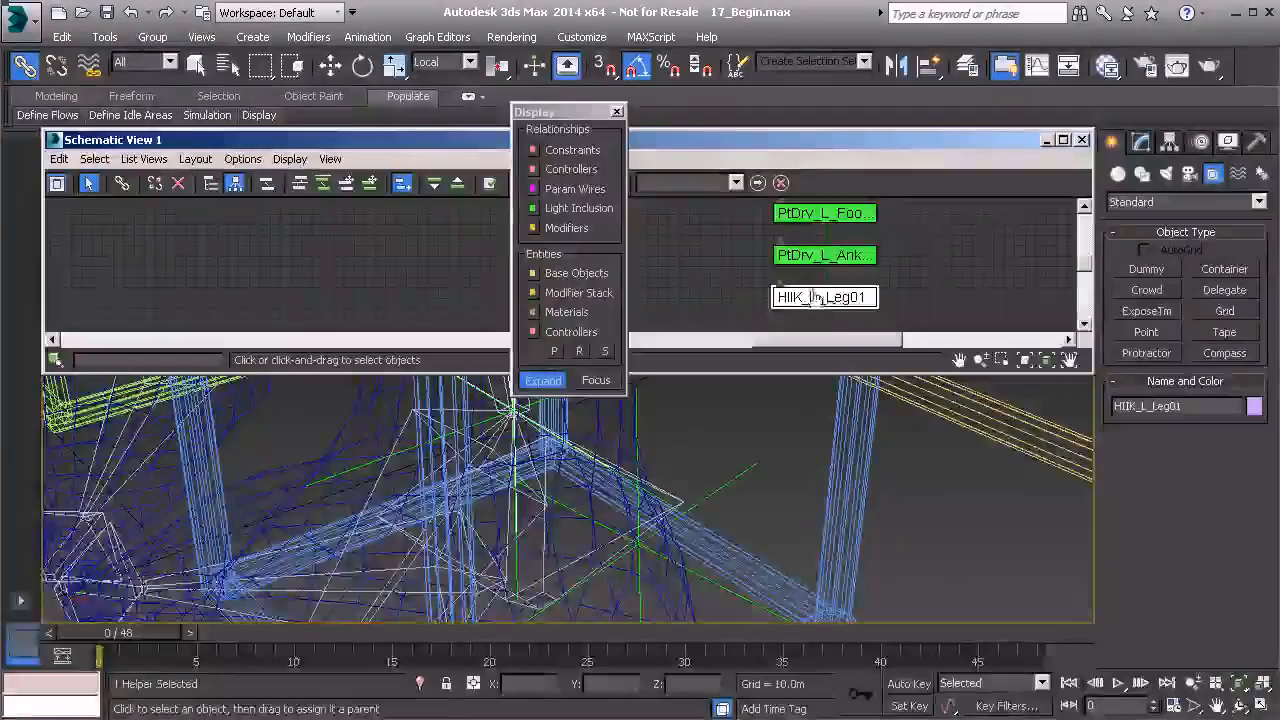
click(822, 255)
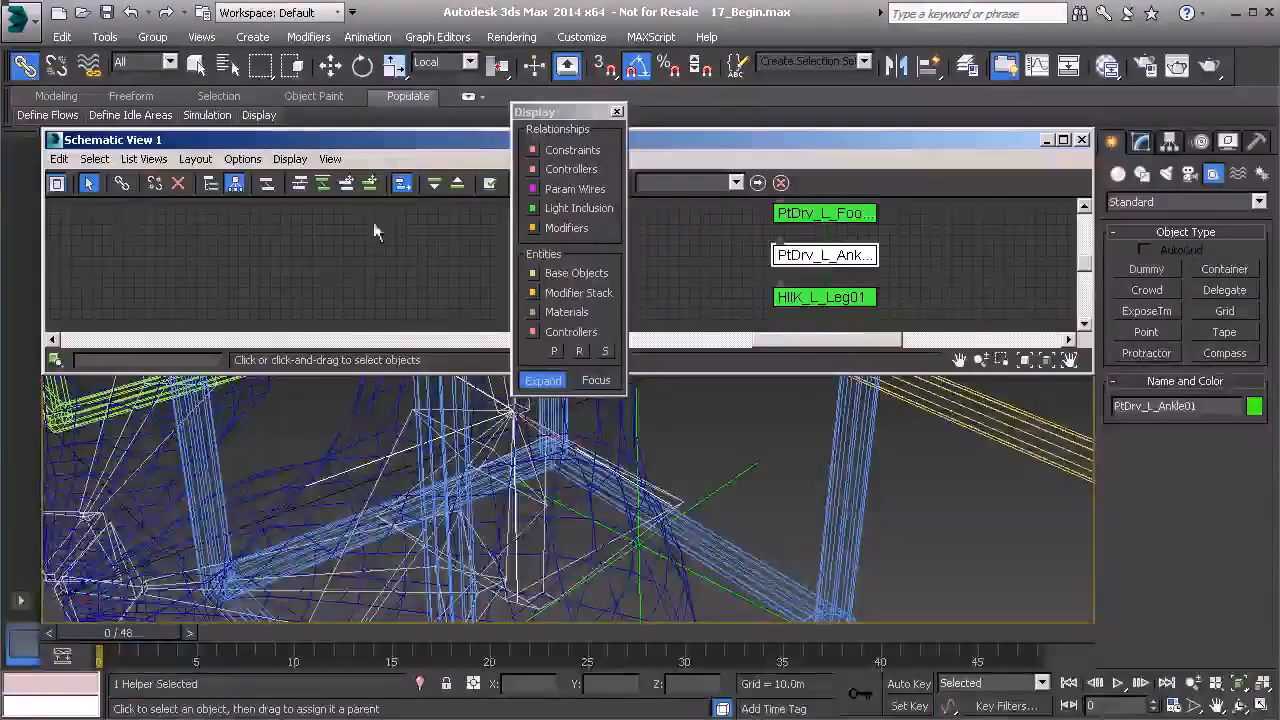
- Look over the connect and unlink tools and the wider rig hierarchy in the Schematic View, and return to selection mode
click(124, 187)
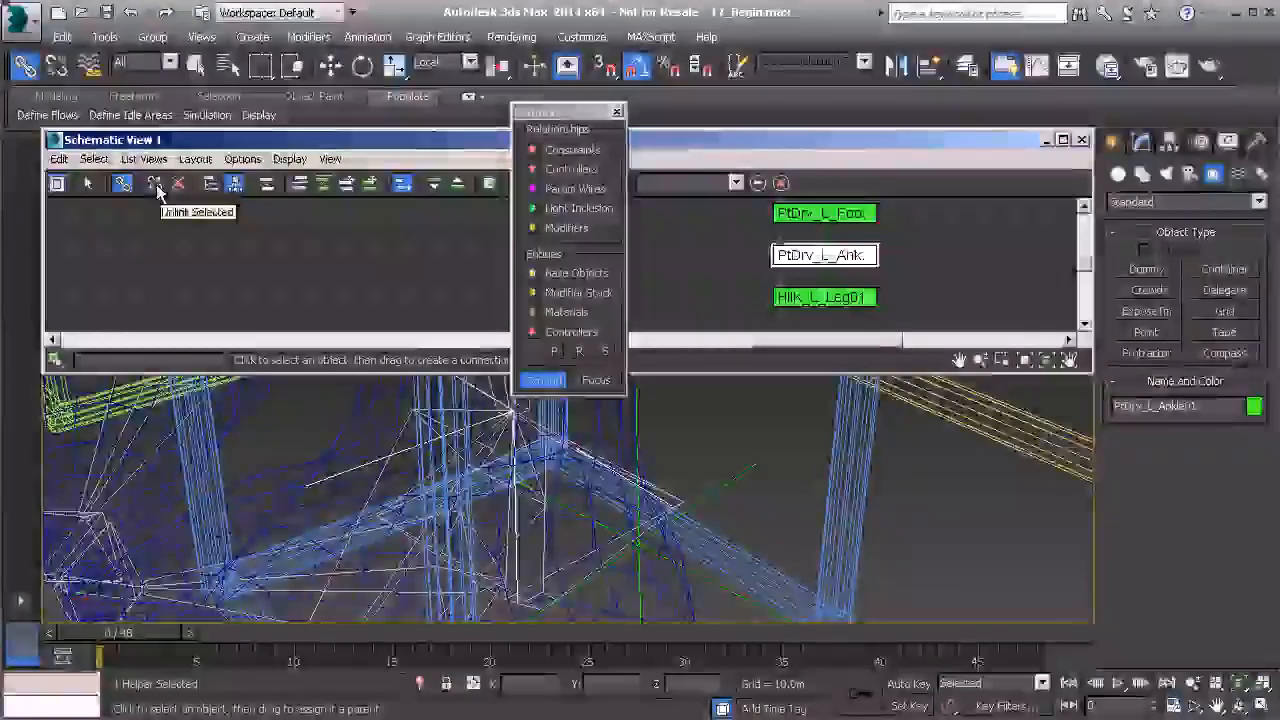
scroll(920, 278, down, 5)
scroll(846, 310, down, 3)
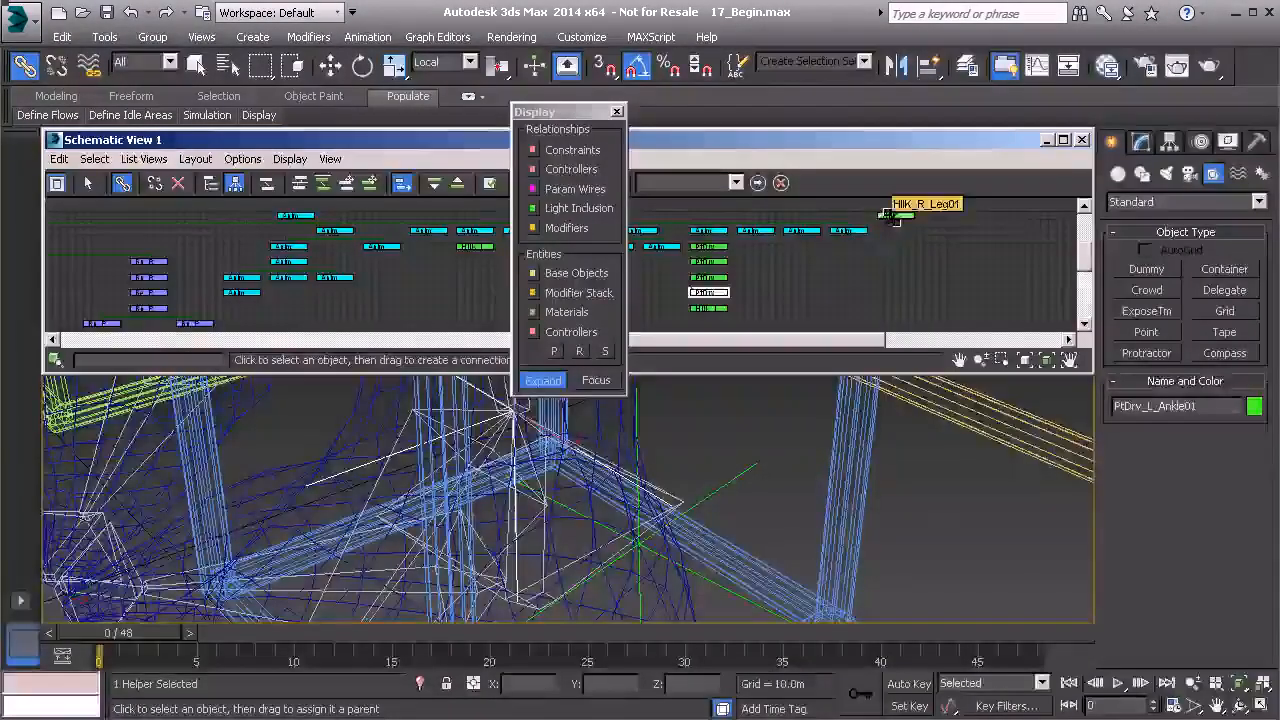
click(89, 182)
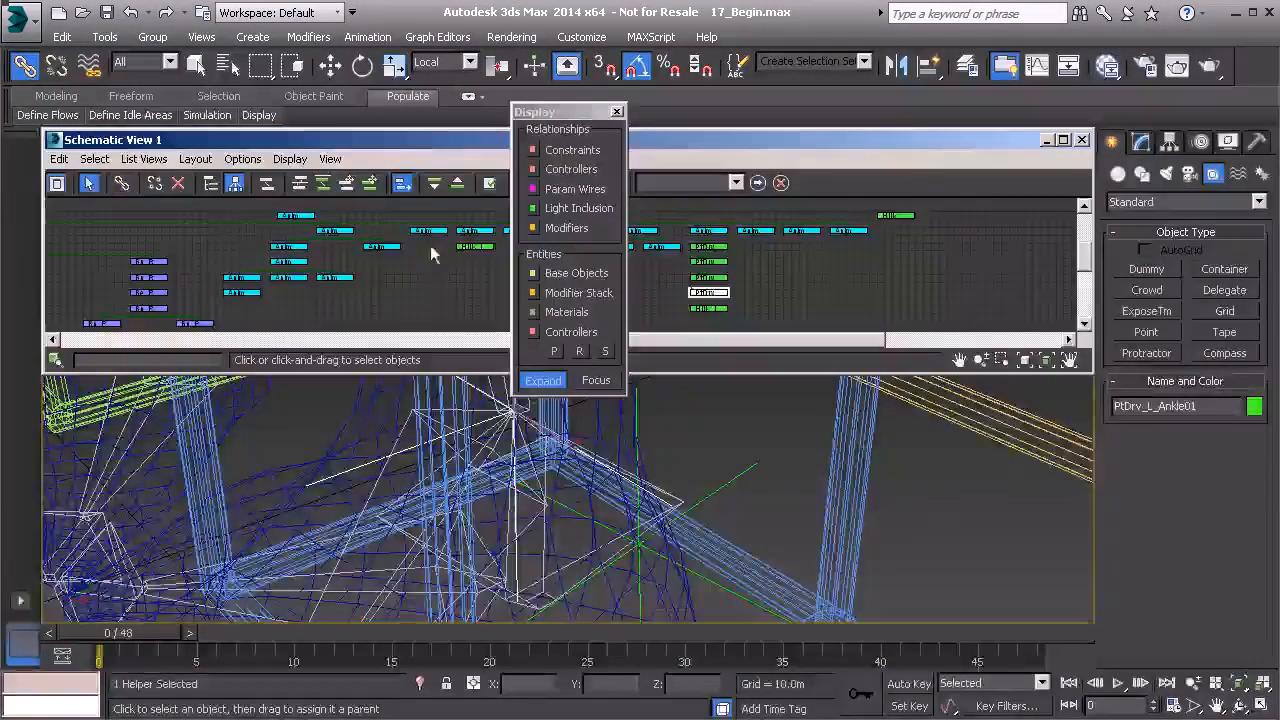
- Move the HIIK_R_Leg01 node beside the column of left foot helper nodes in the Schematic View, and close the view
drag(909, 218, 820, 297)
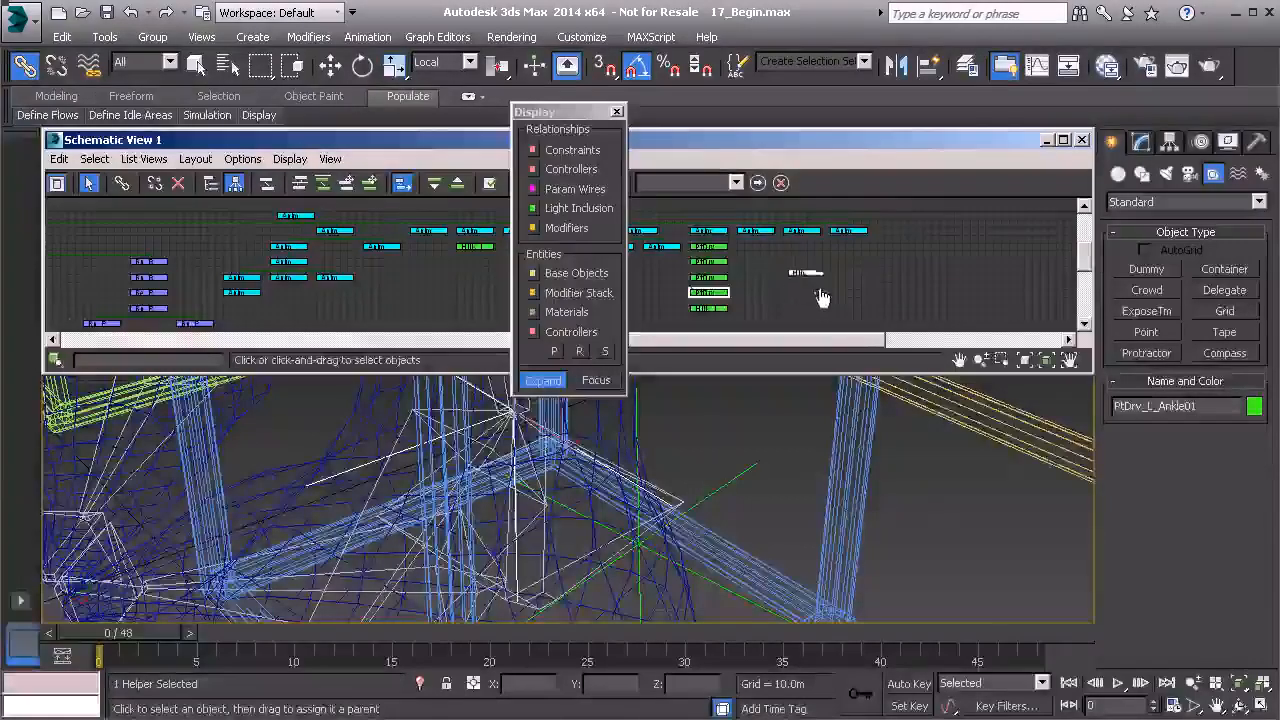
click(797, 290)
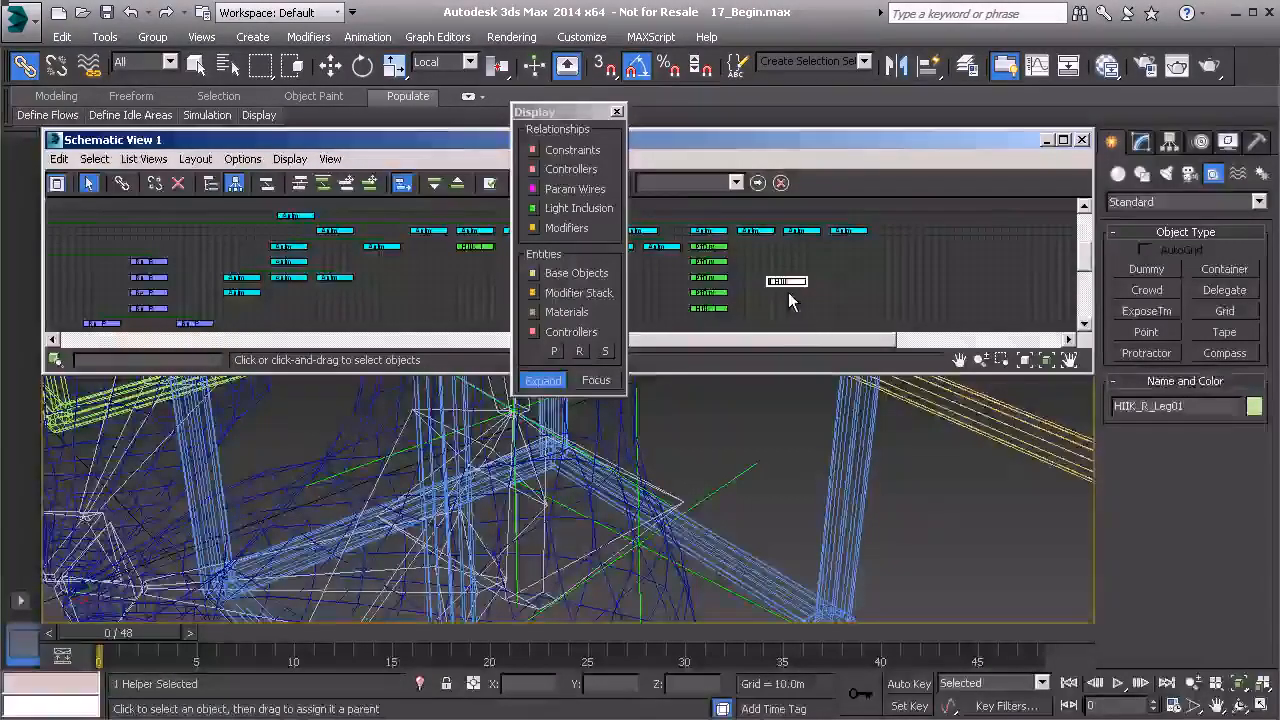
scroll(786, 300, up, 2)
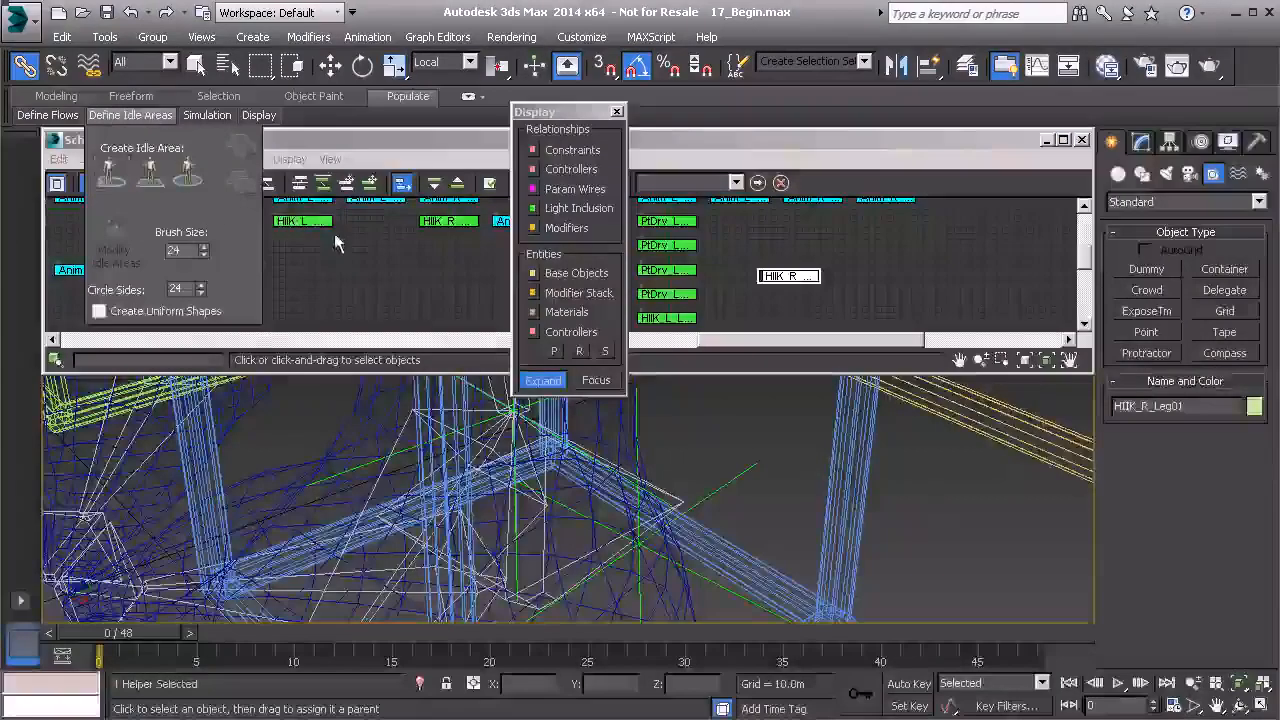
click(204, 214)
click(121, 182)
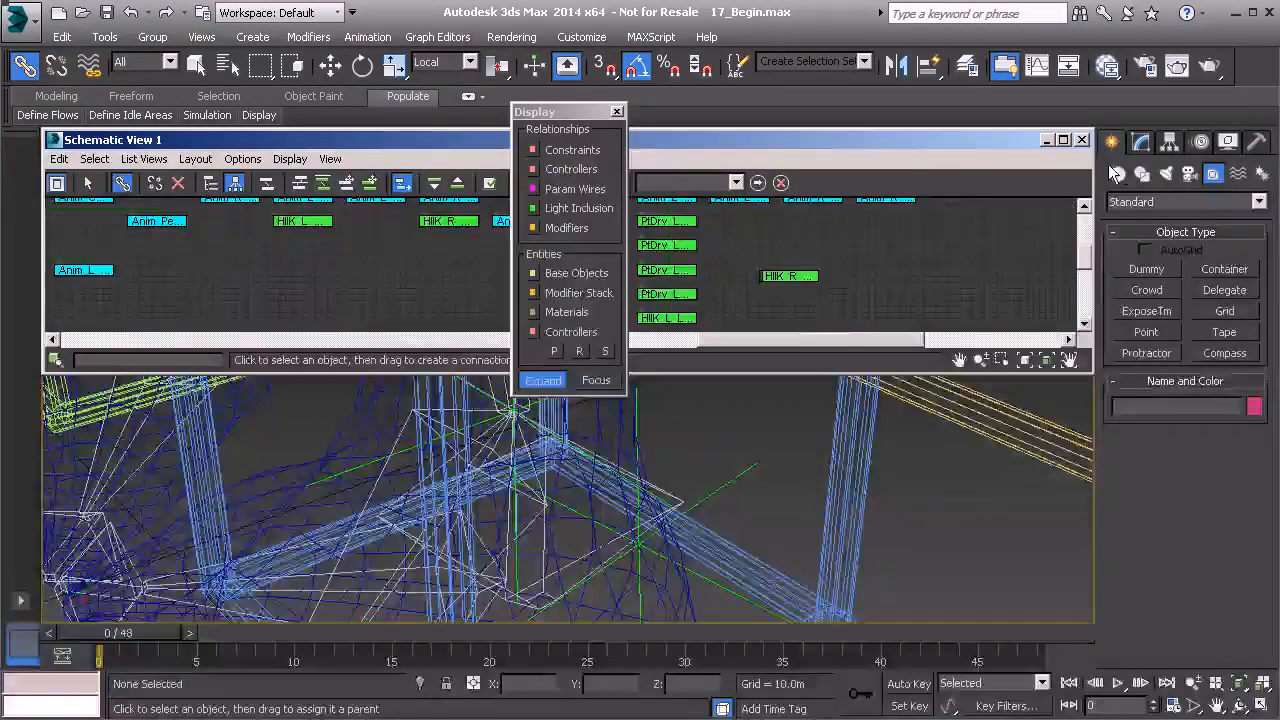
click(1083, 139)
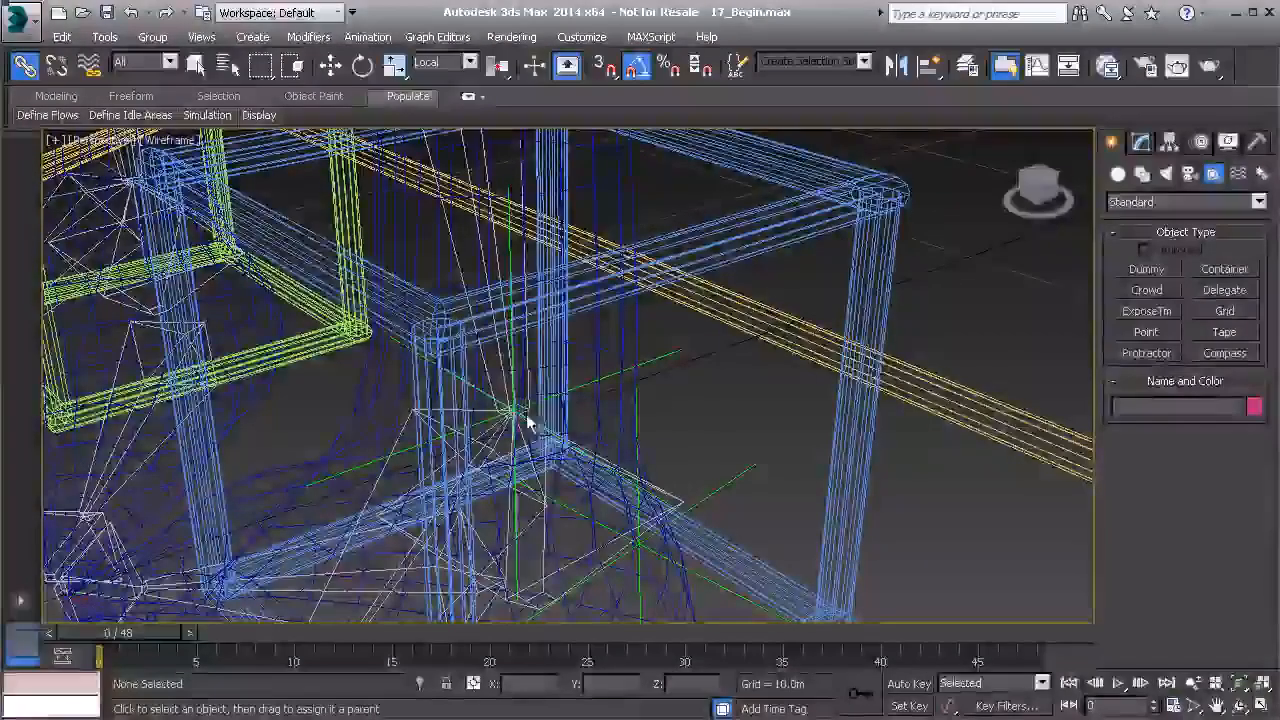
- Select the PtDrv_L_Ankle01 point helper and change its display from Cross to Box
click(677, 352)
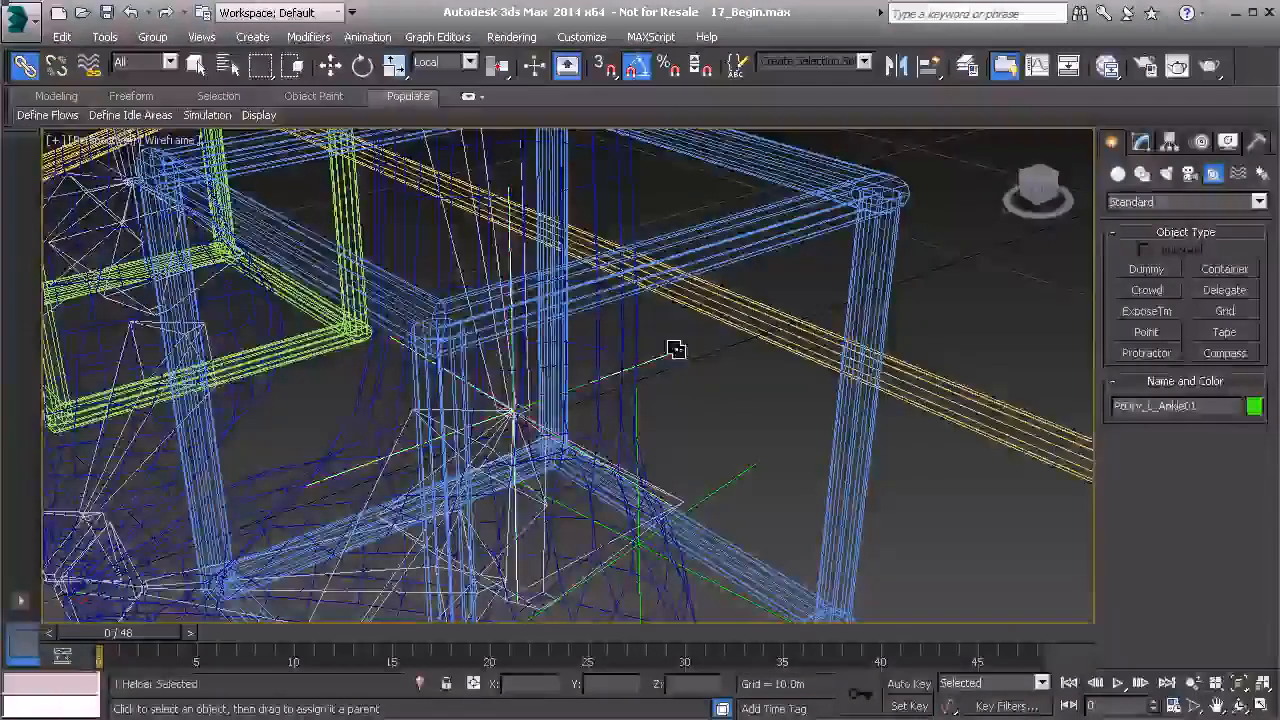
click(1141, 145)
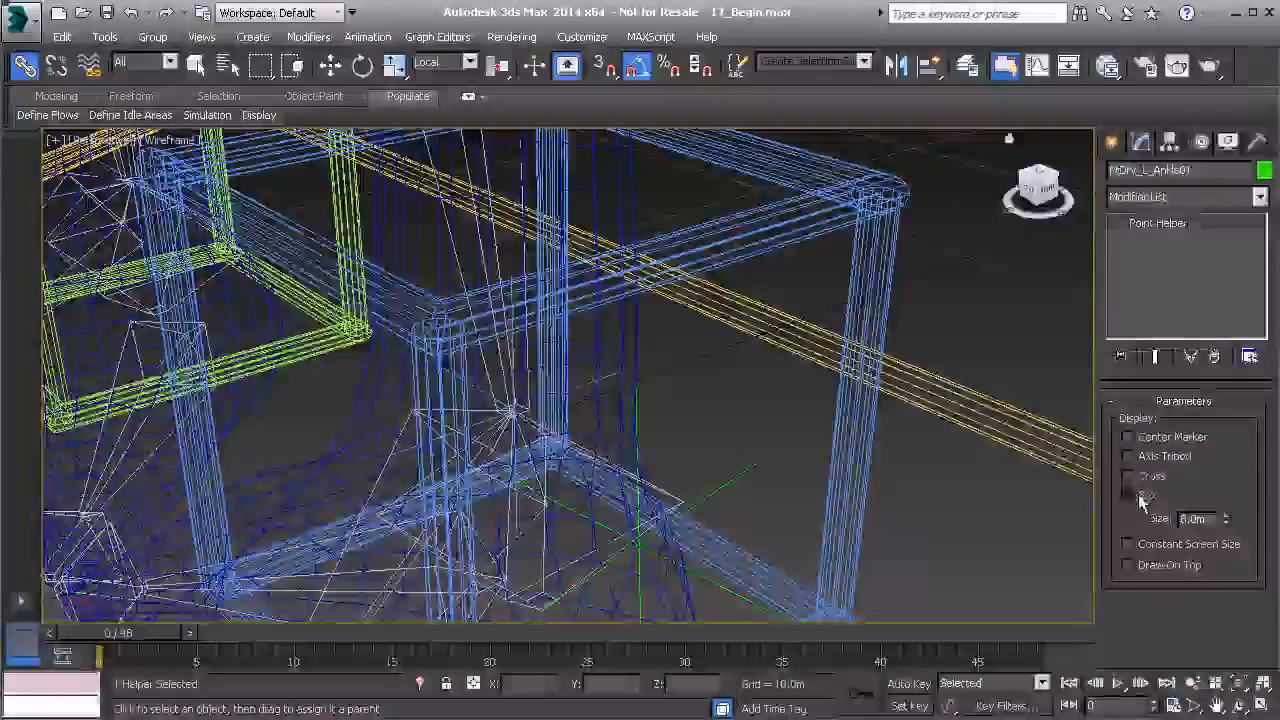
alt+middle_drag(395, 371, 411, 345)
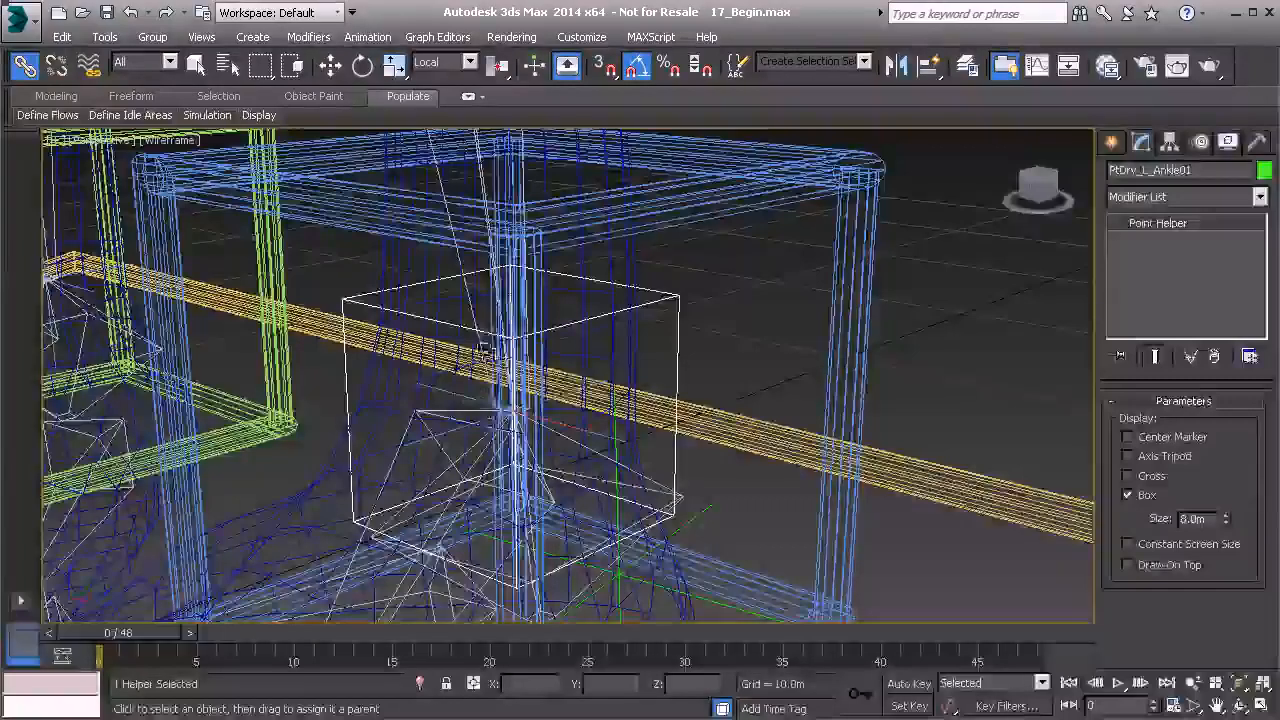
alt+middle_drag(612, 374, 644, 331)
scroll(601, 371, down, 5)
scroll(644, 331, up, 4)
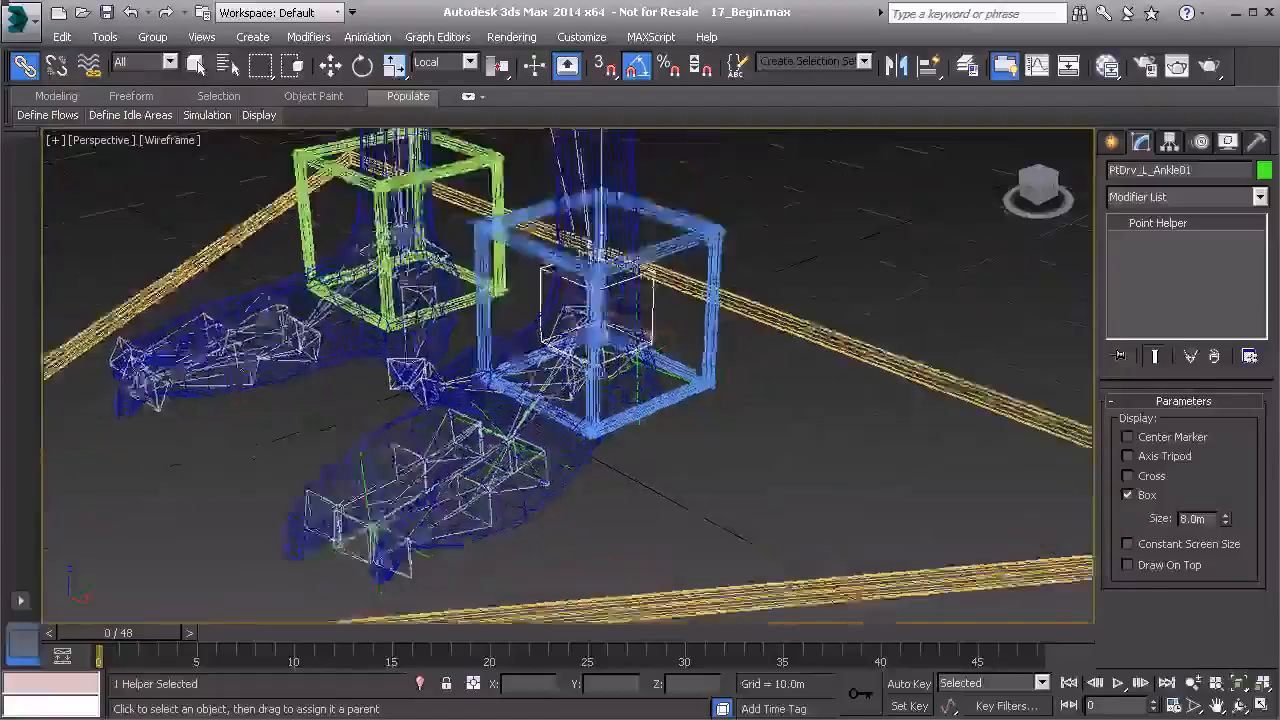
- Add an Orientation Constraint to the bone Bn_L_Ankle01 with PtDrv_L_Foot01 as its target, and select that helper
scroll(565, 388, up, 1)
click(549, 368)
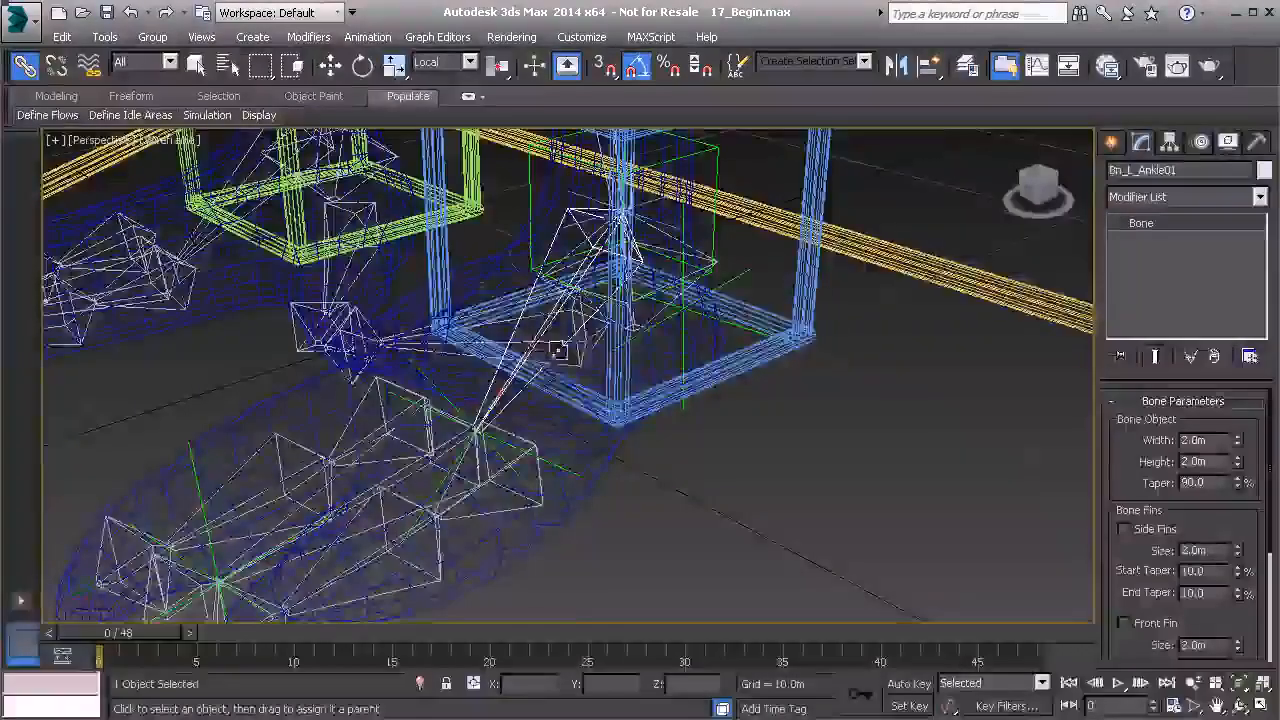
alt+middle_drag(577, 404, 582, 375)
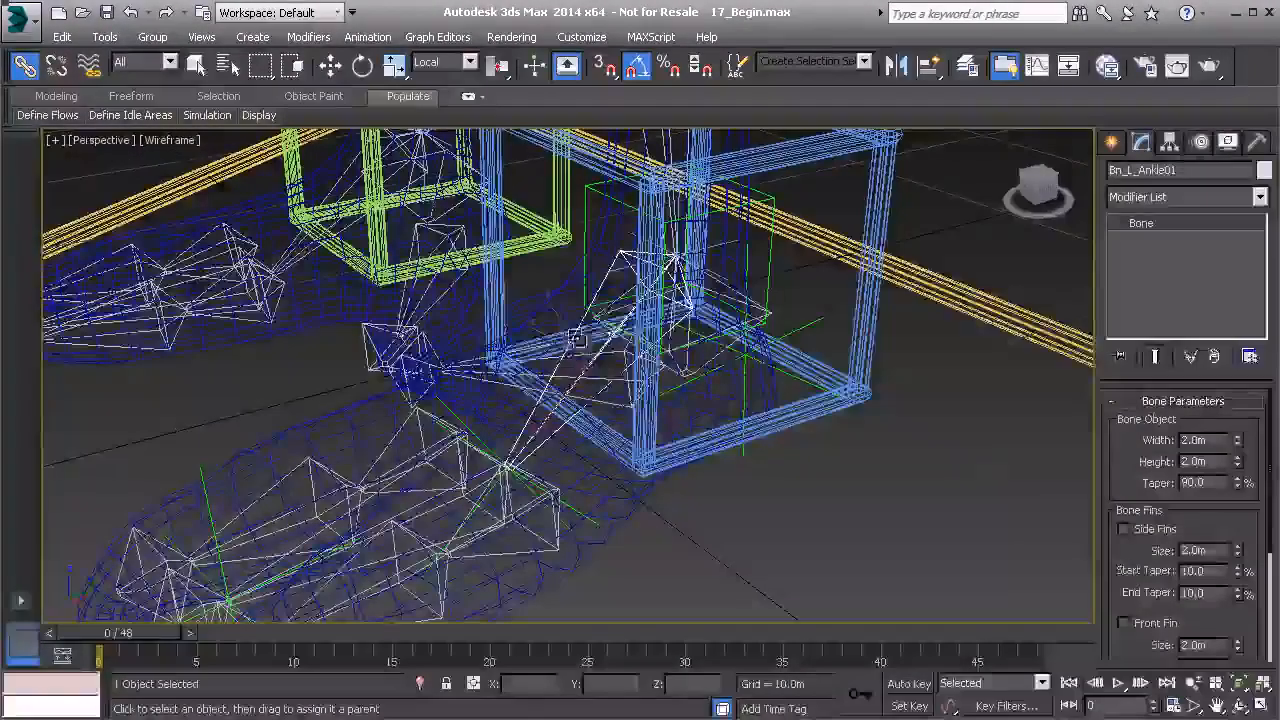
click(376, 38)
mouse_move(440, 127)
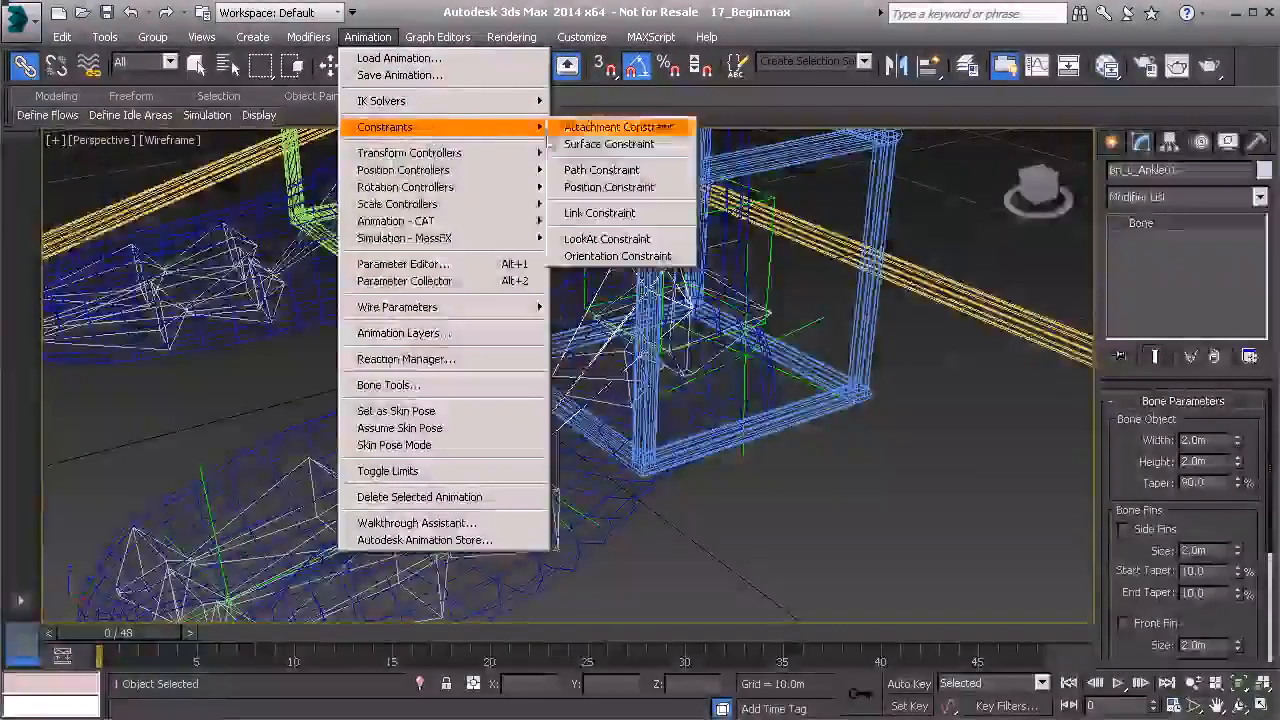
click(620, 258)
alt+middle_drag(532, 432, 468, 430)
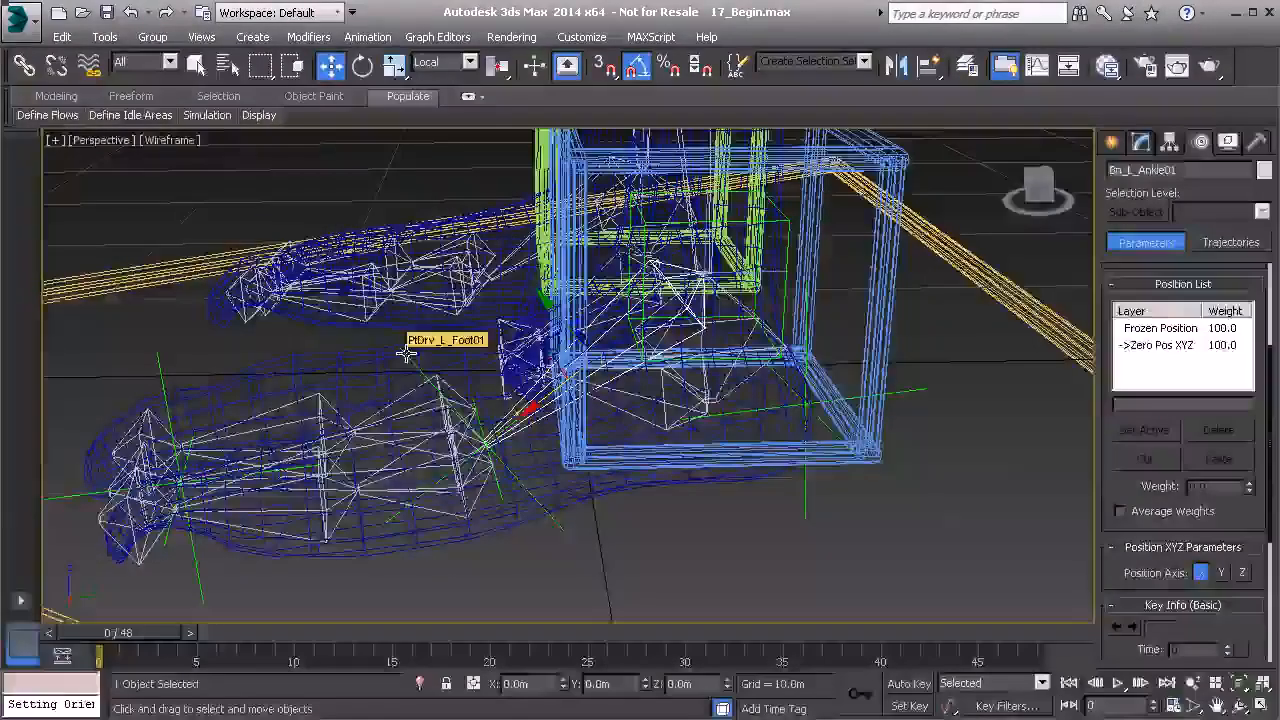
click(404, 354)
alt+middle_drag(404, 354, 391, 374)
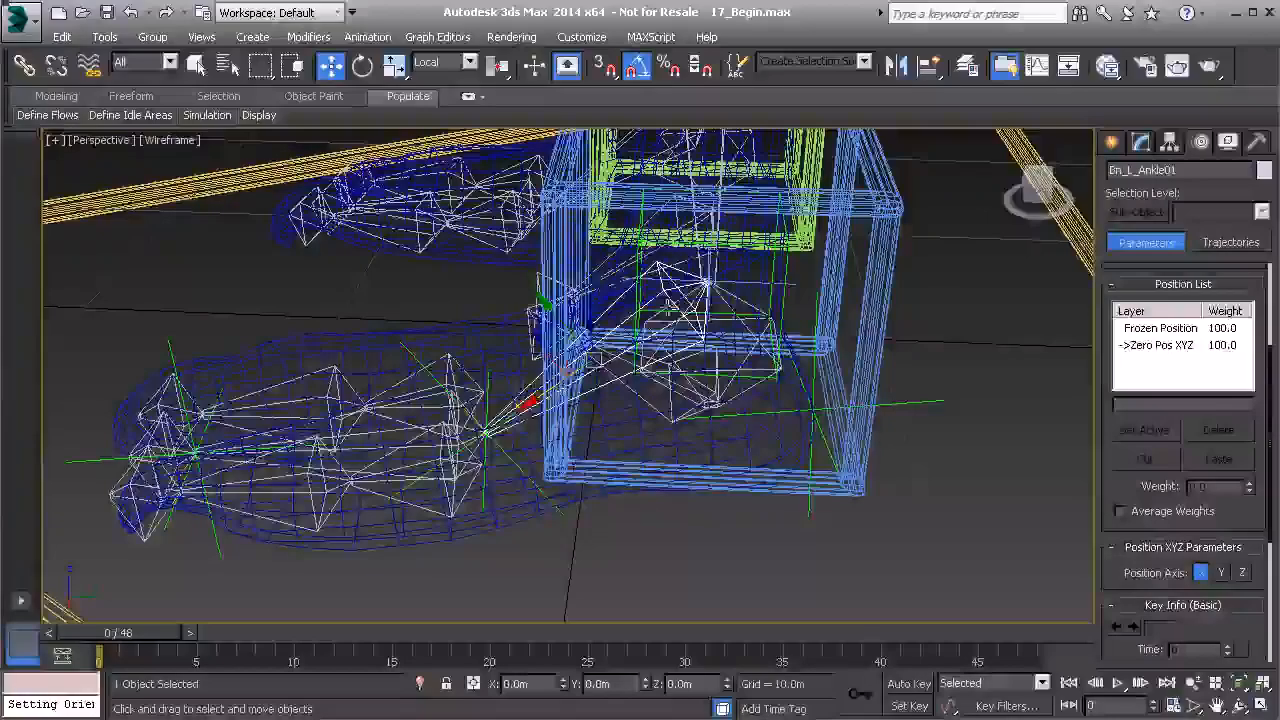
click(408, 350)
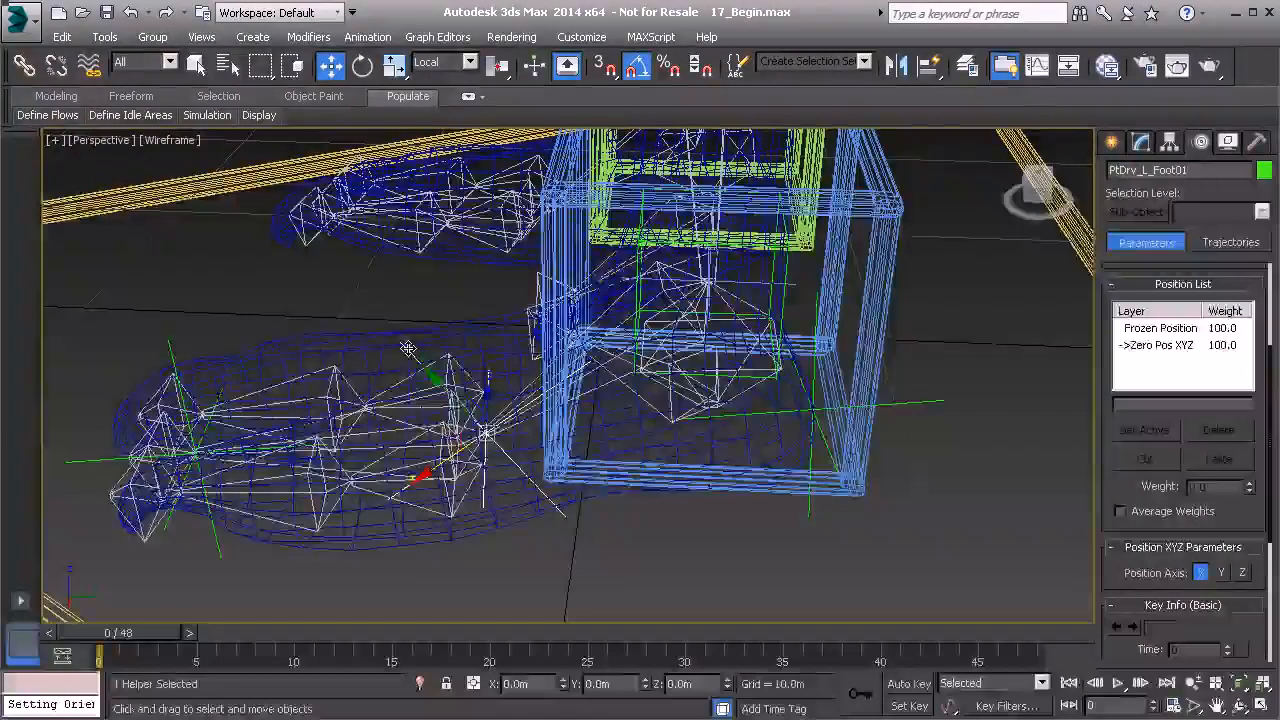
- Add an Orientation Constraint to the bone Bn_L_Foot01 with the toe point helper PtDrv_L_Toe01 as its target
alt+middle_drag(463, 371, 566, 466)
click(474, 481)
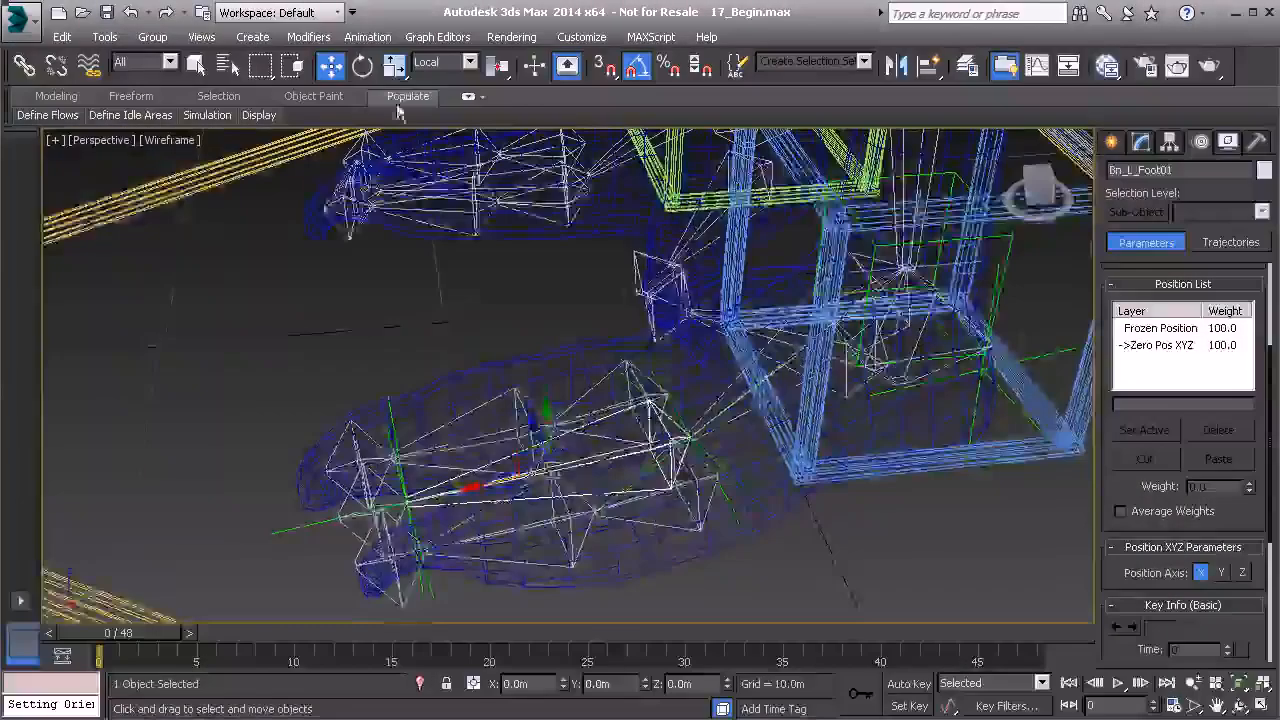
click(368, 36)
mouse_move(446, 130)
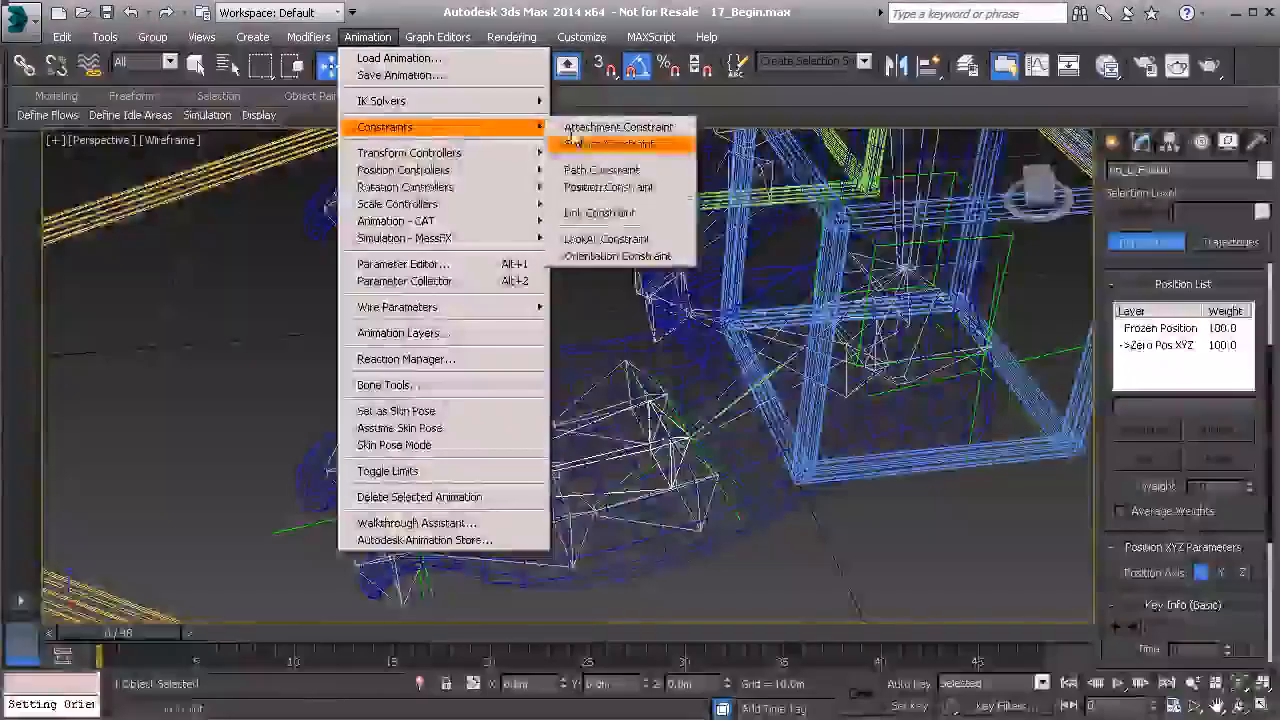
click(610, 262)
alt+middle_drag(588, 450, 434, 349)
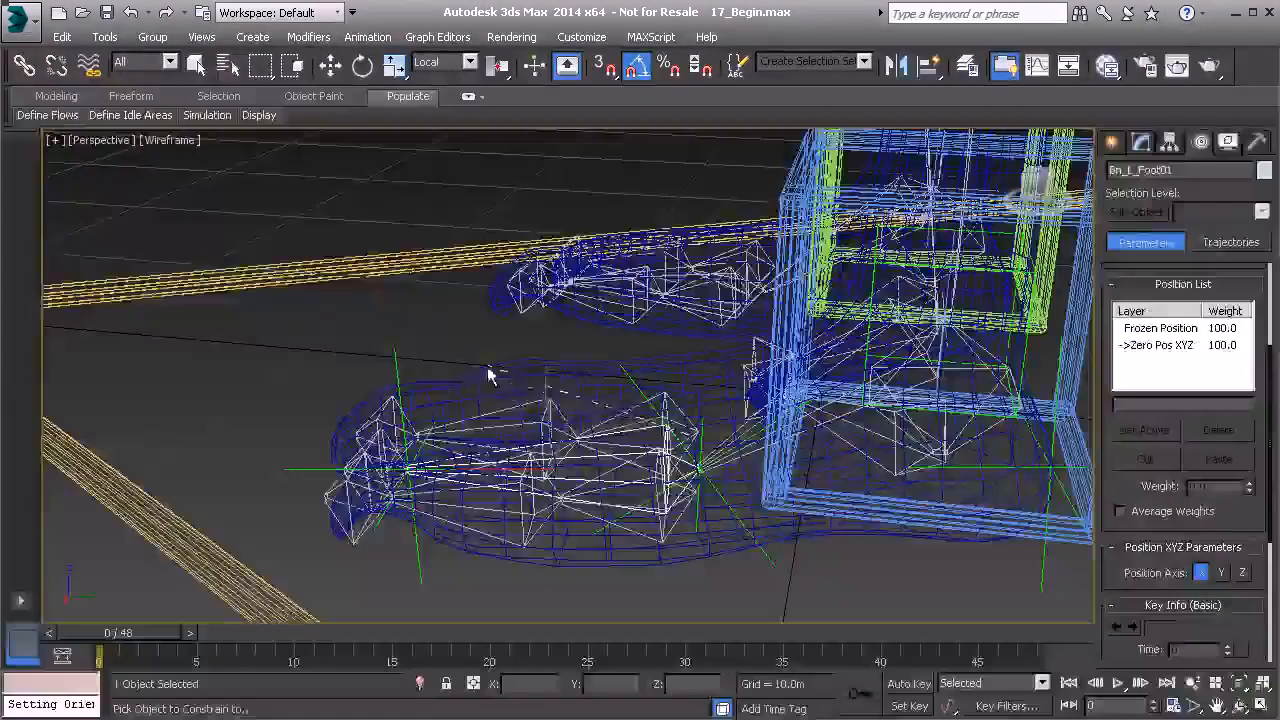
click(395, 351)
alt+middle_drag(395, 351, 538, 386)
- Test-rotate the PtDrv_L_Foot01 and PtDrv_L_Toe01 helpers one after the other, undoing each rotation
key(e)
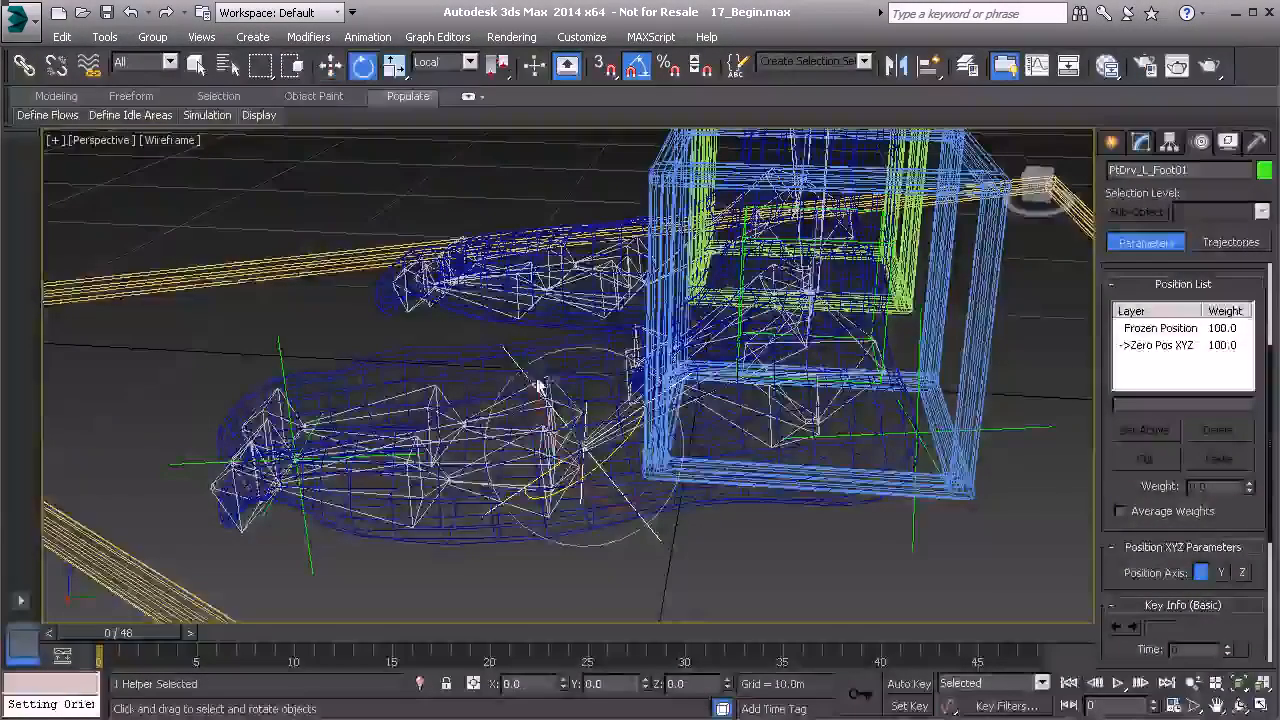
mouse_move(577, 374)
mouse_down()
mouse_move(558, 376)
mouse_move(572, 378)
mouse_up()
key(ctrl+z)
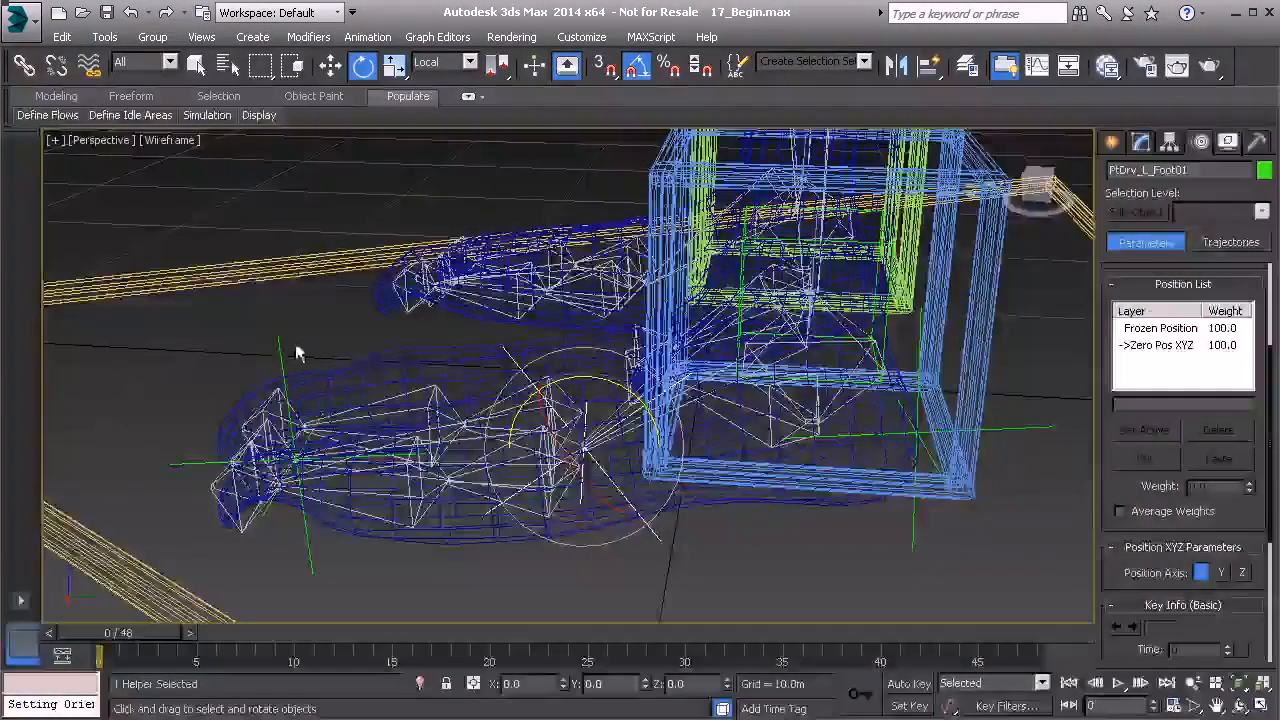
click(279, 341)
middle_drag(310, 350, 364, 382)
mouse_move(332, 426)
mouse_down()
mouse_move(362, 421)
mouse_move(348, 419)
mouse_up()
key(ctrl+z)
- Test-rotate the PtDrv_L_Heel01 helper in wireframe and again in shaded display, restoring its original rotation each time
middle_drag(430, 443, 265, 421)
click(915, 446)
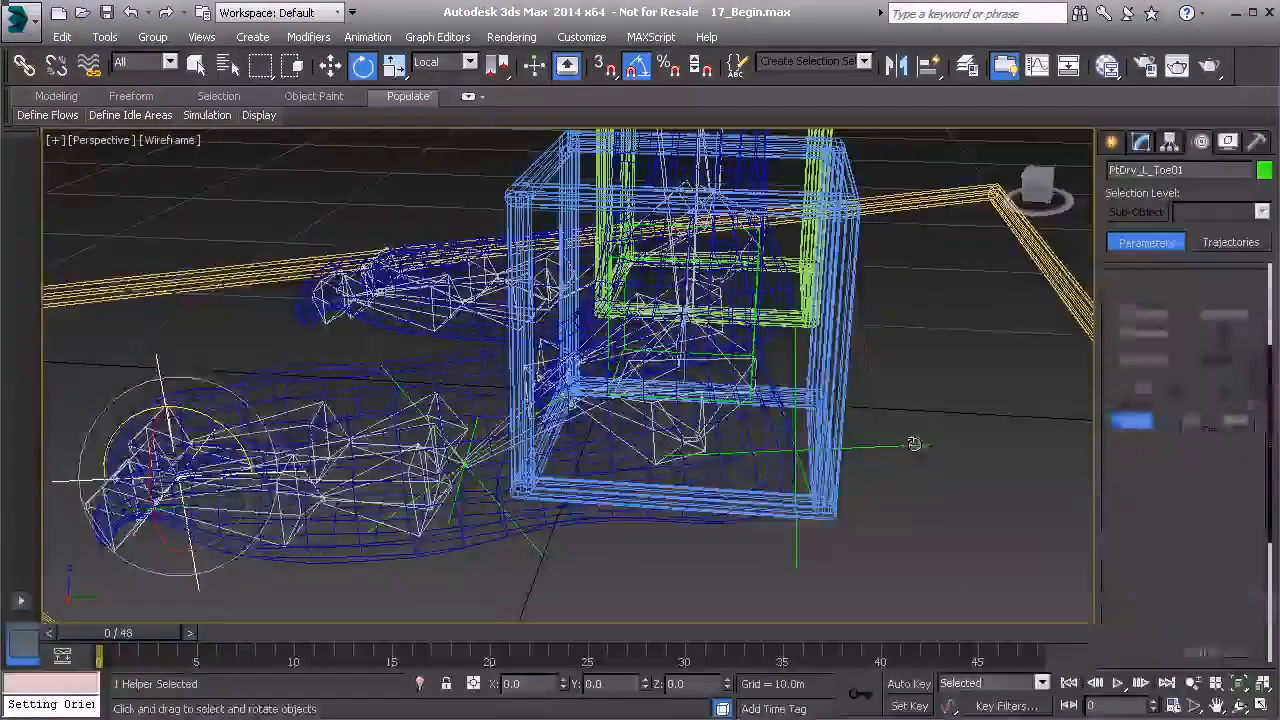
middle_drag(914, 446, 866, 474)
drag(793, 418, 818, 464)
key(ctrl+z)
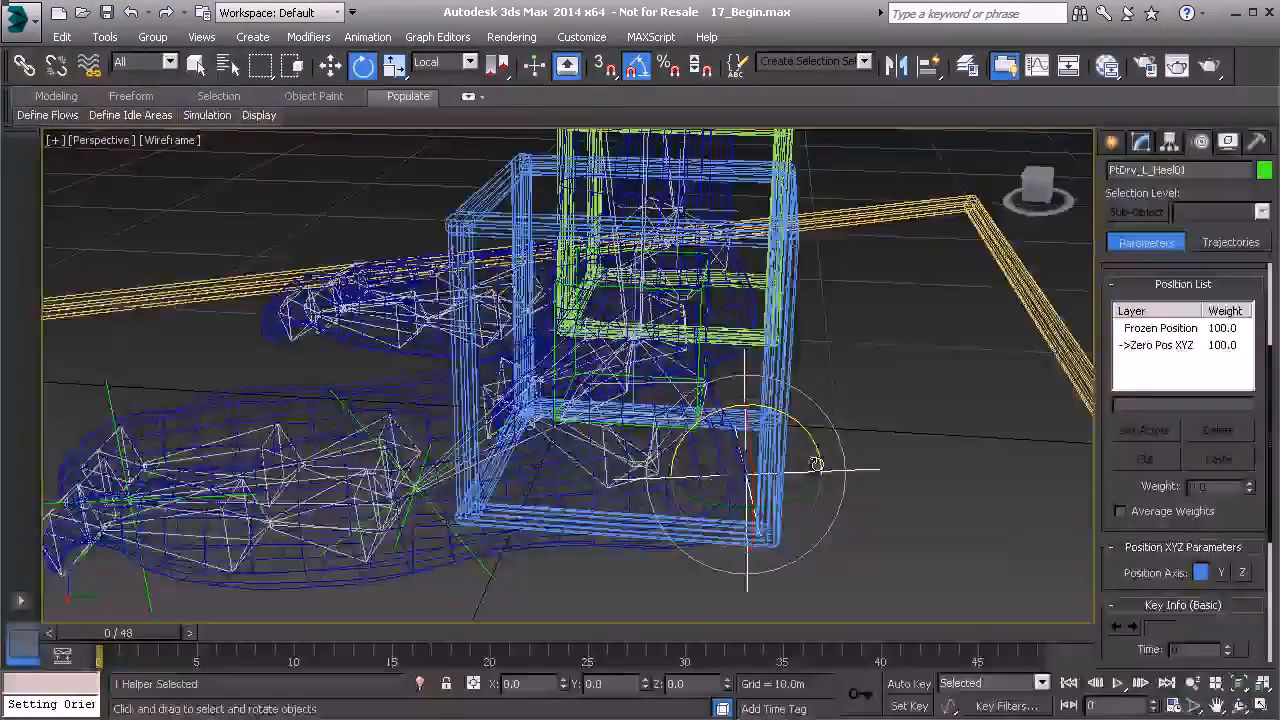
key(F3)
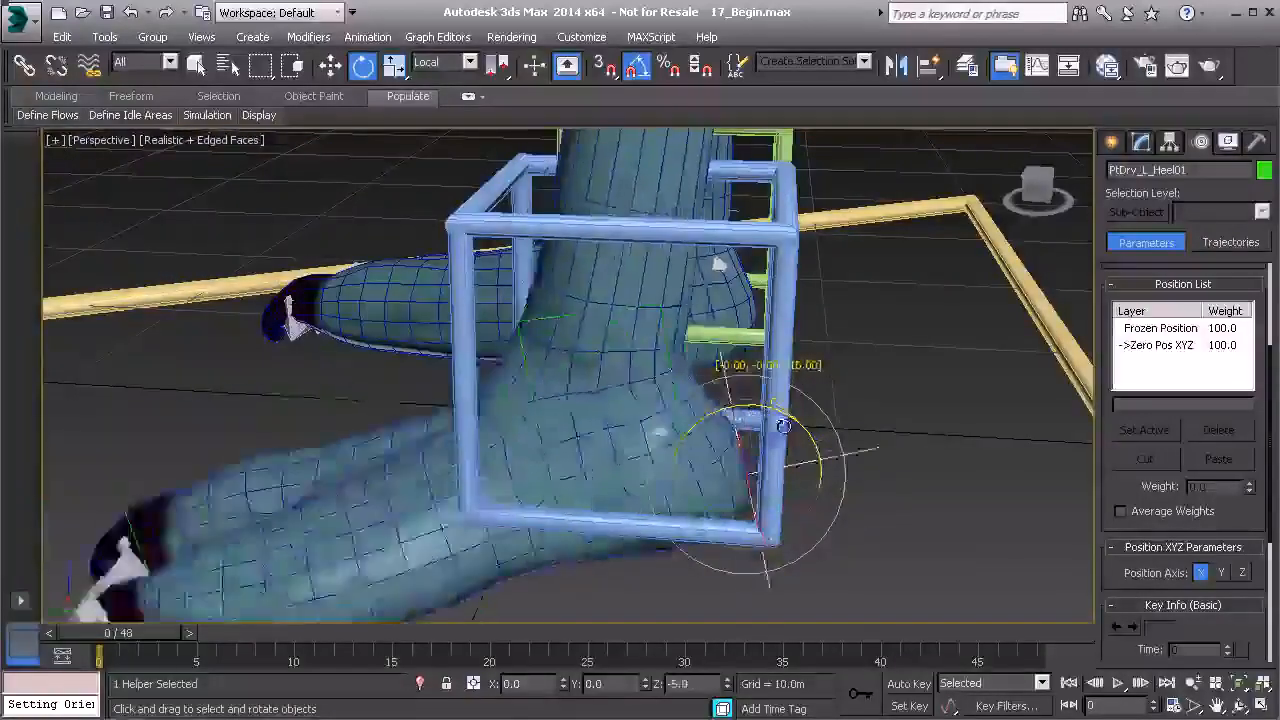
drag(777, 425, 782, 383)
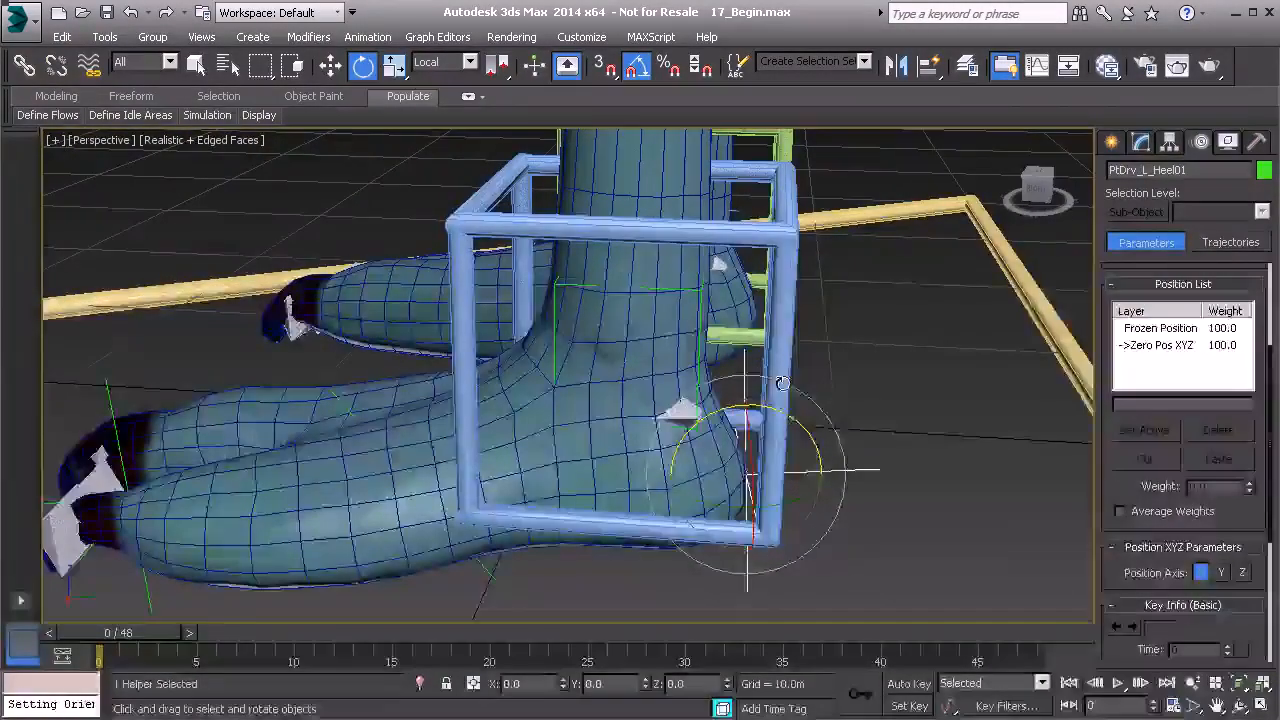
- Select the left foot control Anim_L_Leg01 and test its rotation, cancelling the change
click(785, 331)
alt+middle_drag(672, 338, 780, 351)
scroll(778, 352, down, 3)
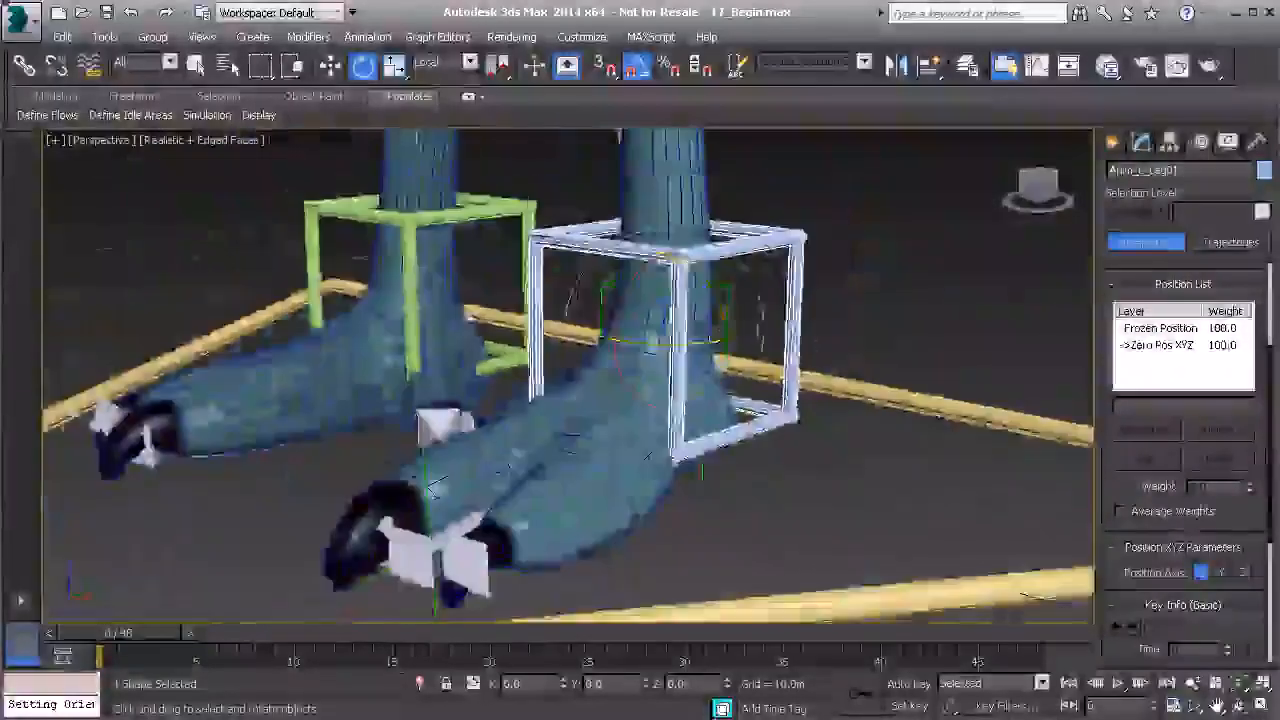
alt+middle_drag(628, 337, 677, 335)
drag(677, 358, 696, 386)
right_click(696, 387)
scroll(728, 345, down, 5)
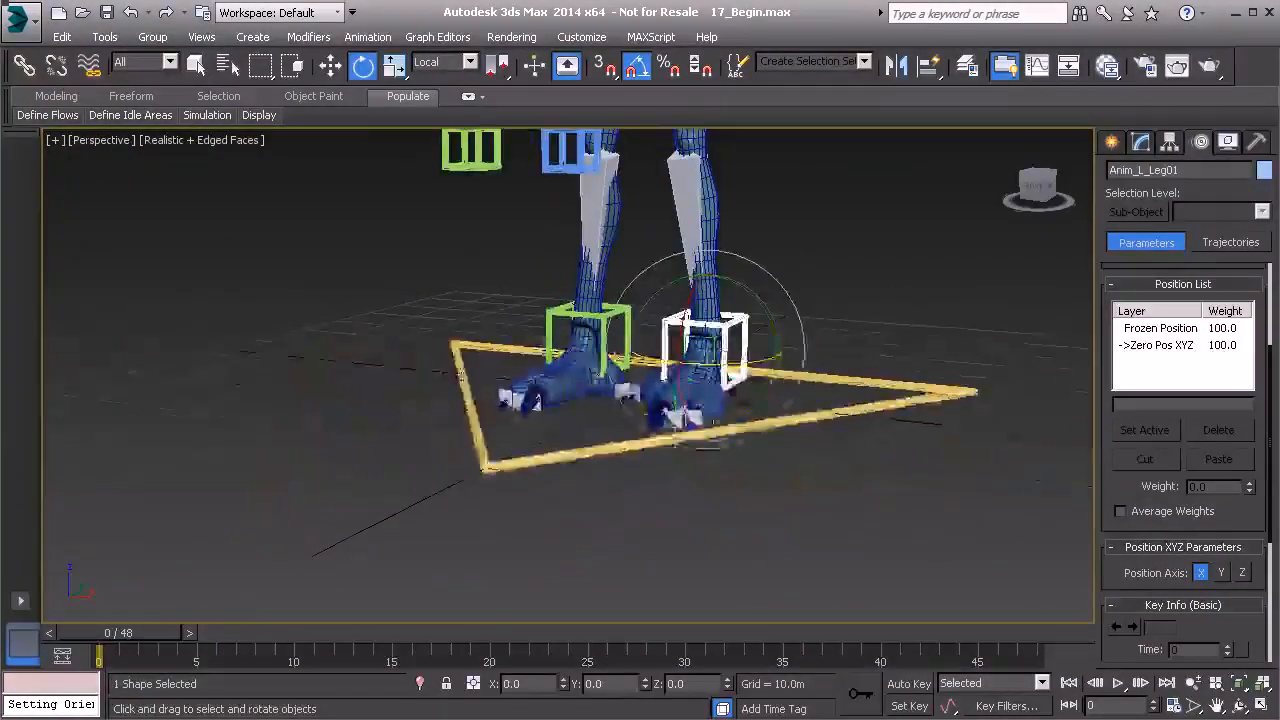
- Test-move the Anim_L_Leg01 control upward, undo the move, and clear the selection
key(w)
drag(731, 354, 718, 247)
key(ctrl+z)
click(787, 247)
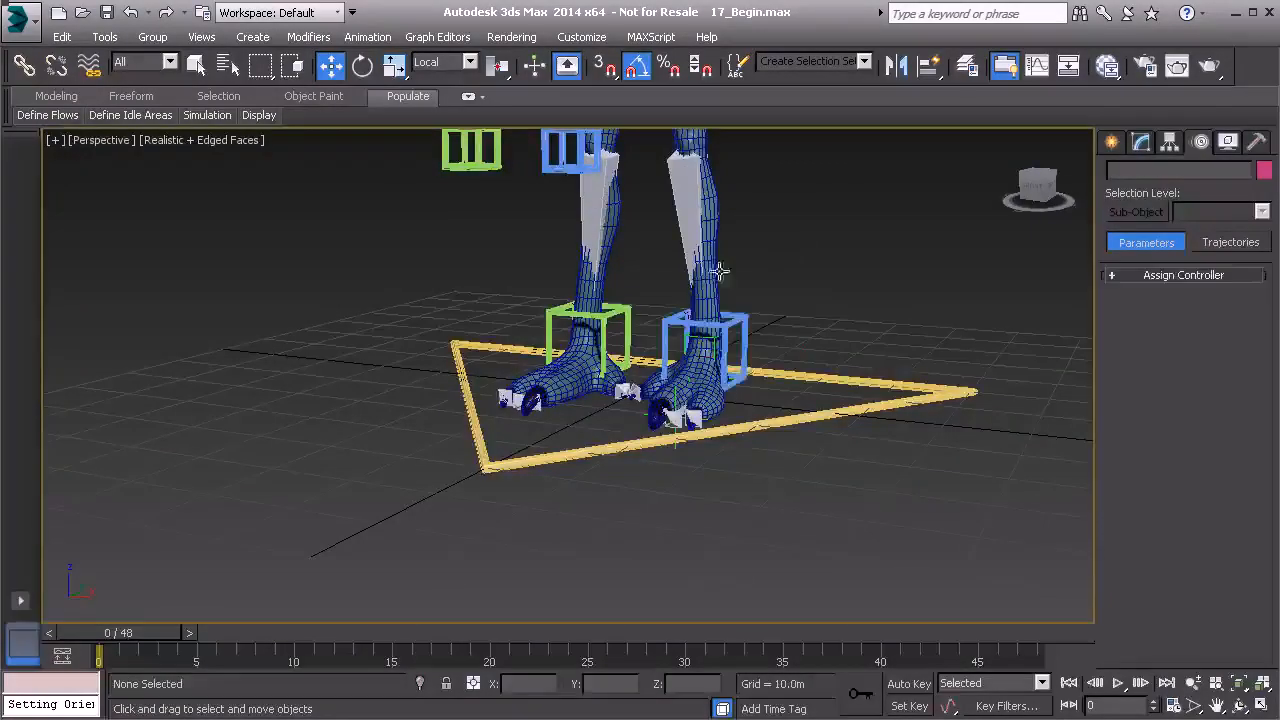
alt+middle_drag(757, 372, 630, 428)
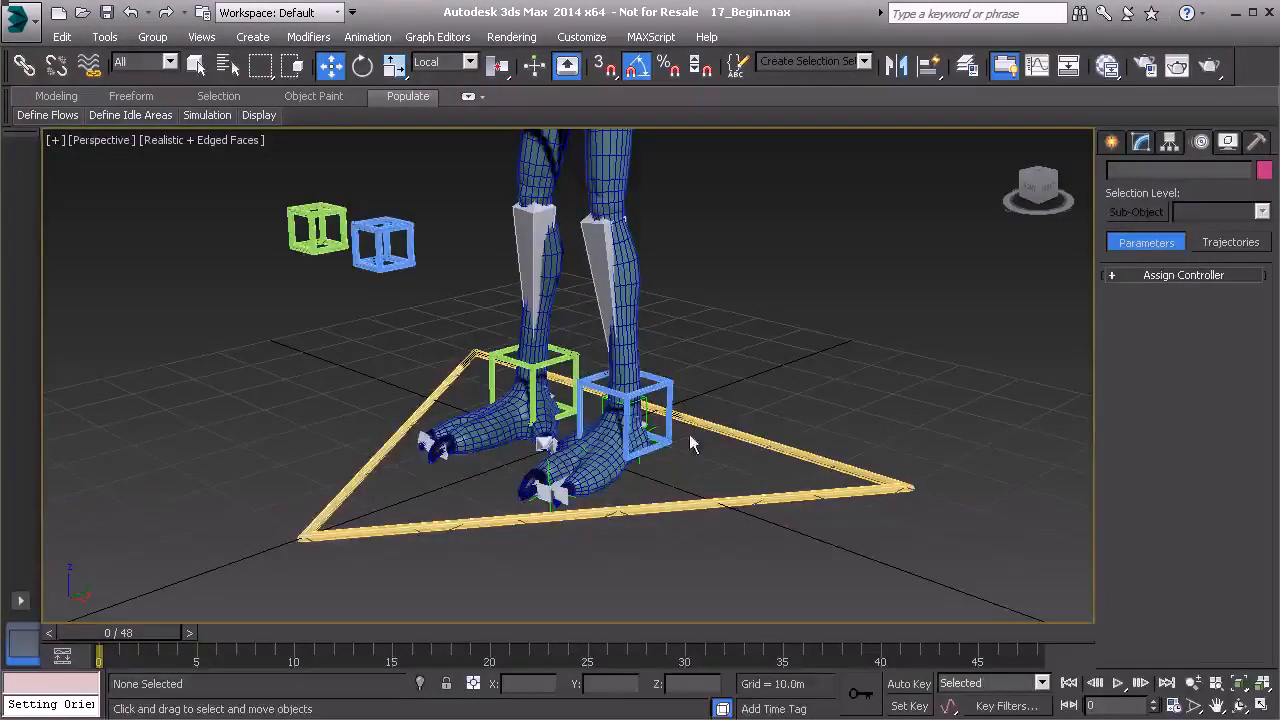
alt+middle_drag(636, 456, 698, 436)
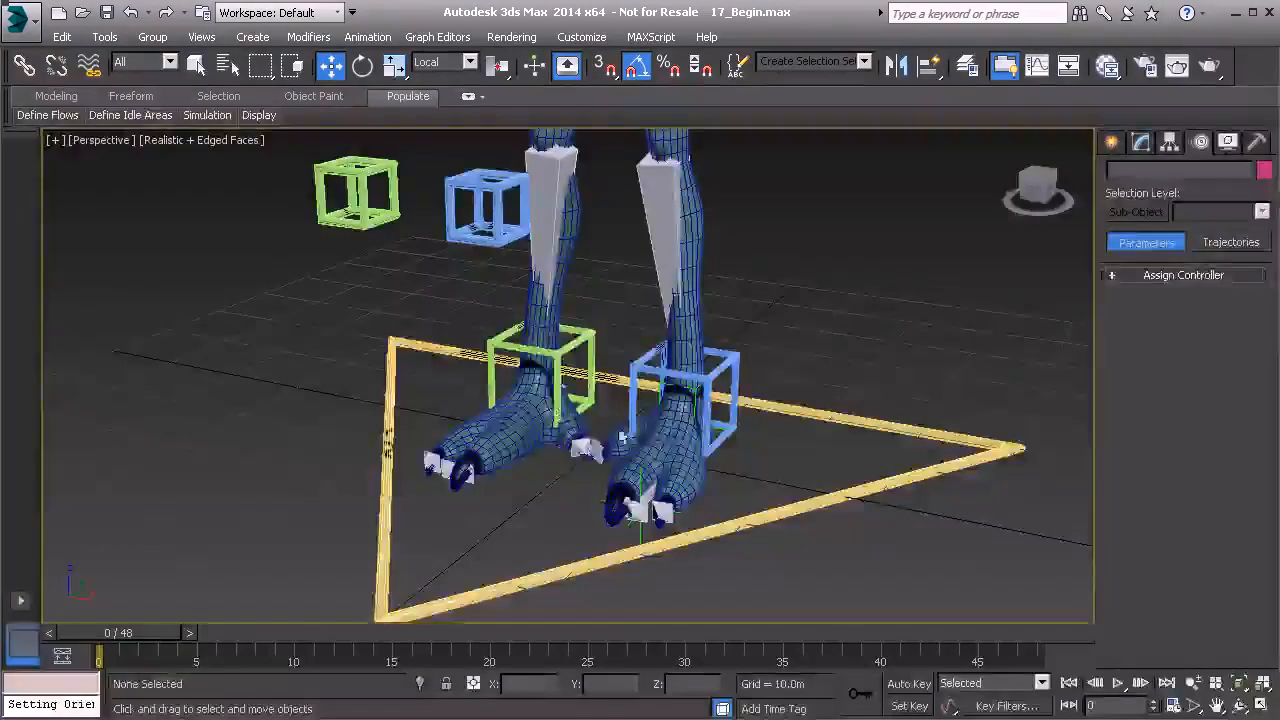
alt+middle_drag(640, 470, 580, 450)
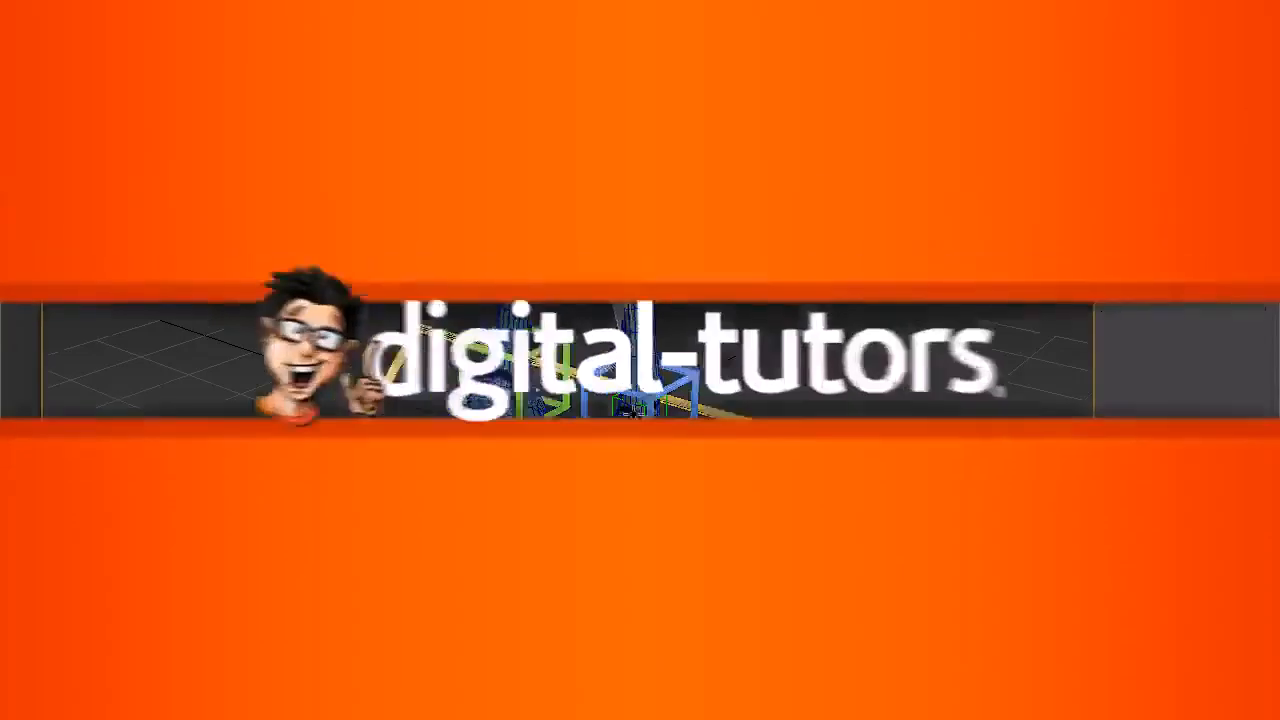